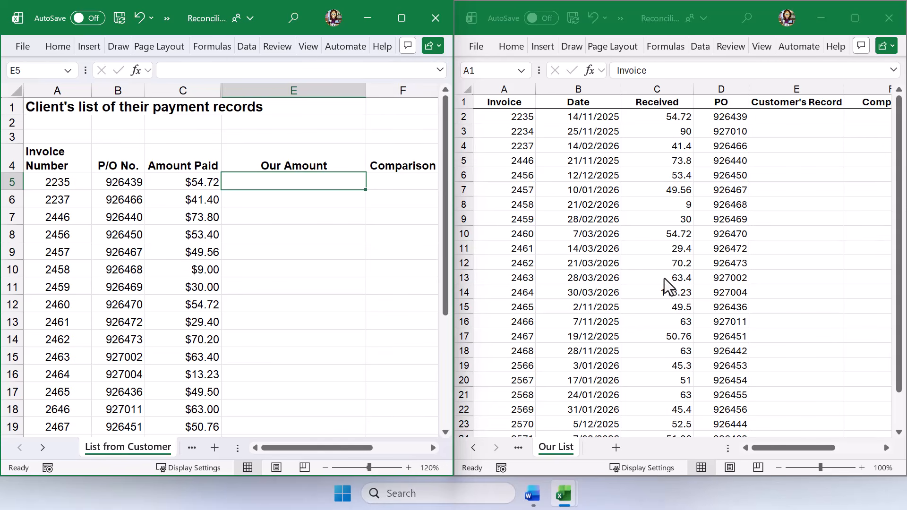
- Maximize the workbook window showing Our List and view the Amount Paid values on the List from Customer sheet
click(856, 20)
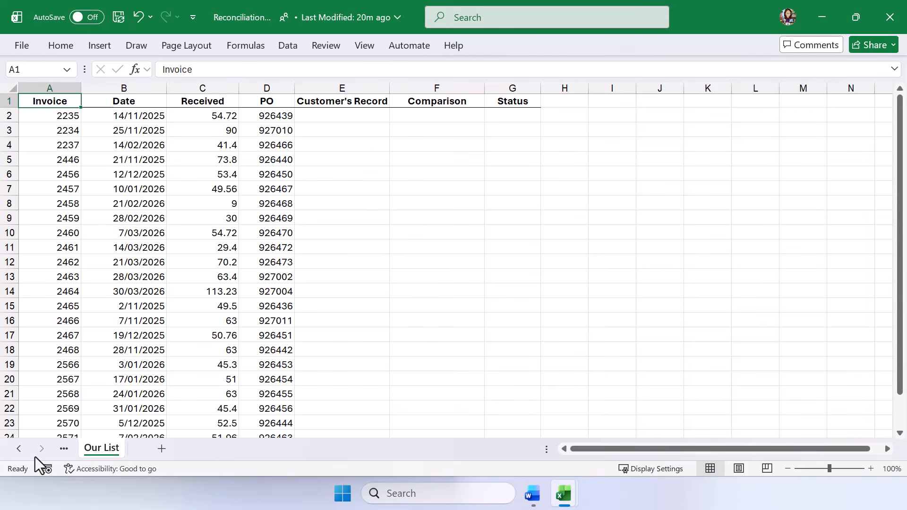
click(18, 450)
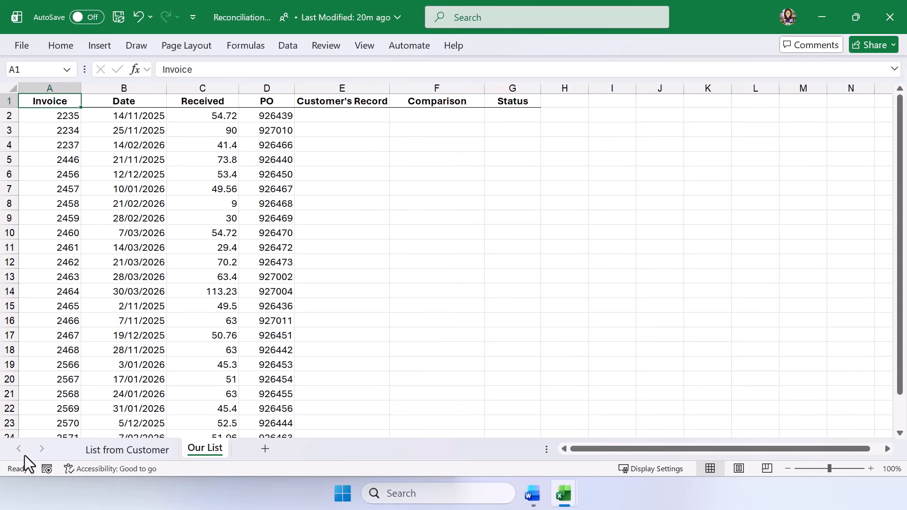
click(129, 452)
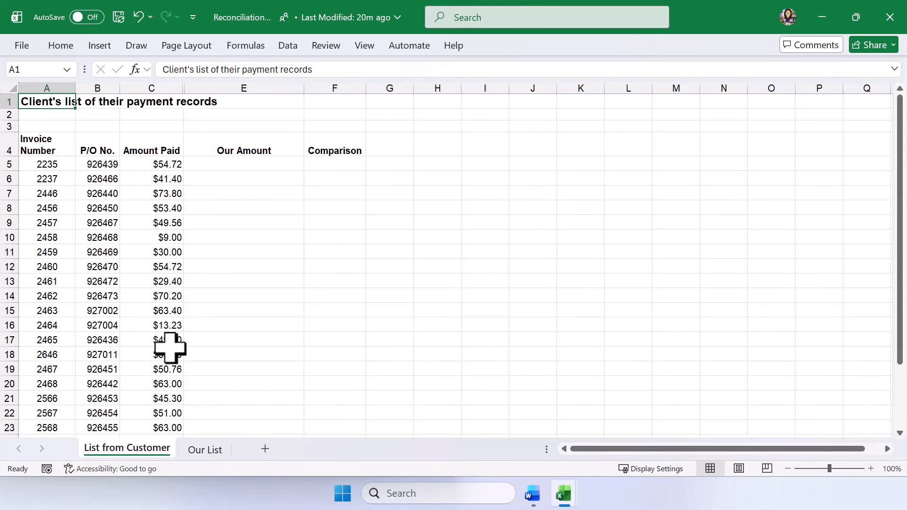
drag(162, 341, 163, 373)
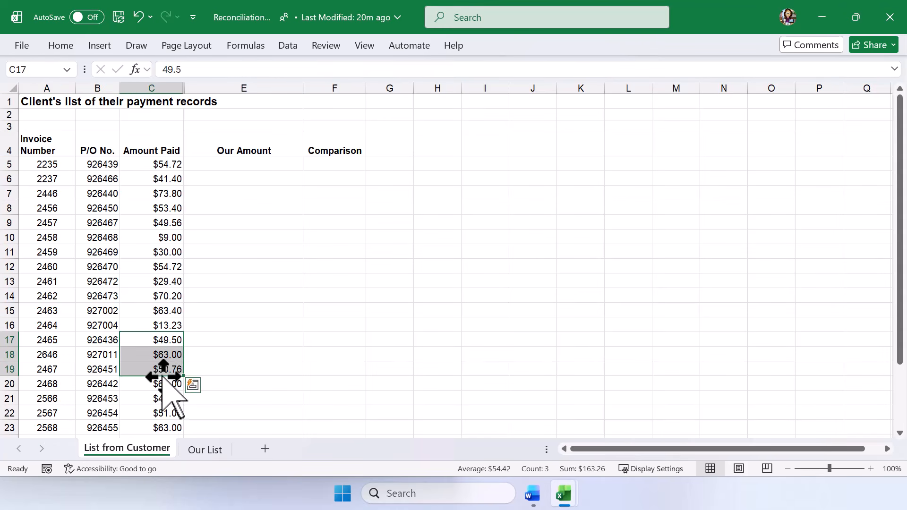
click(151, 165)
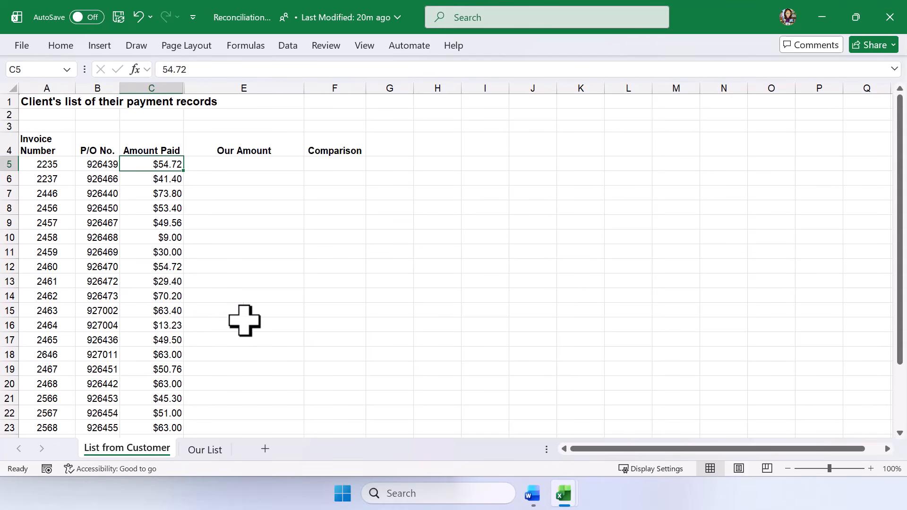
- On Our List, enter =XLOOKUP(A2,'List from Customer'!A:A,'List from Customer'!C:C) in cell E2 under Customer's Record
click(207, 450)
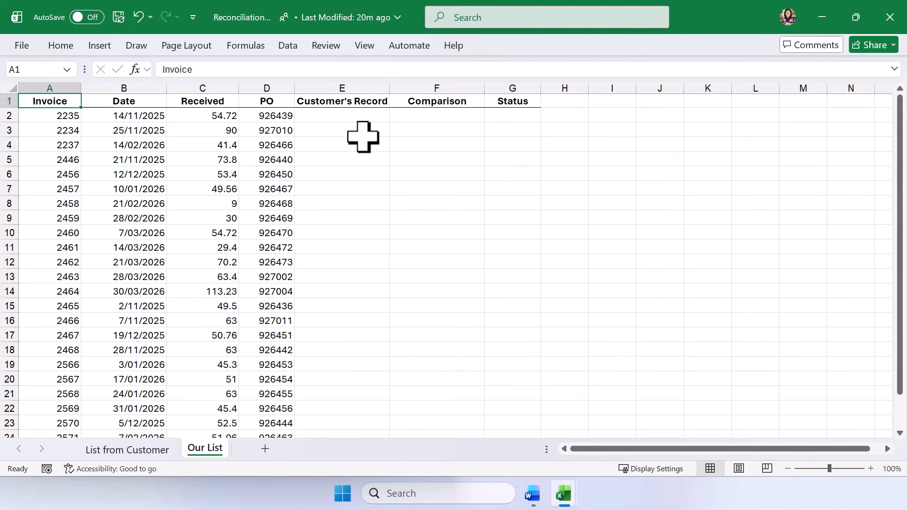
click(355, 117)
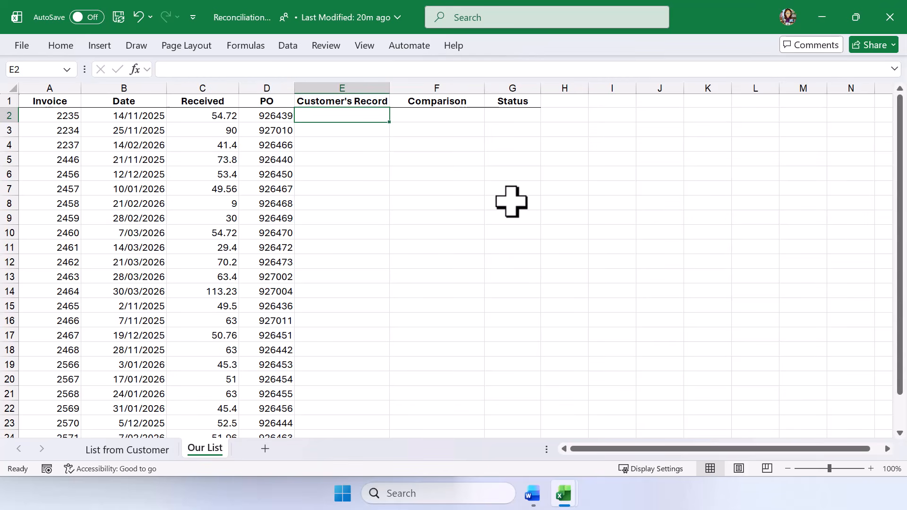
text(=xl)
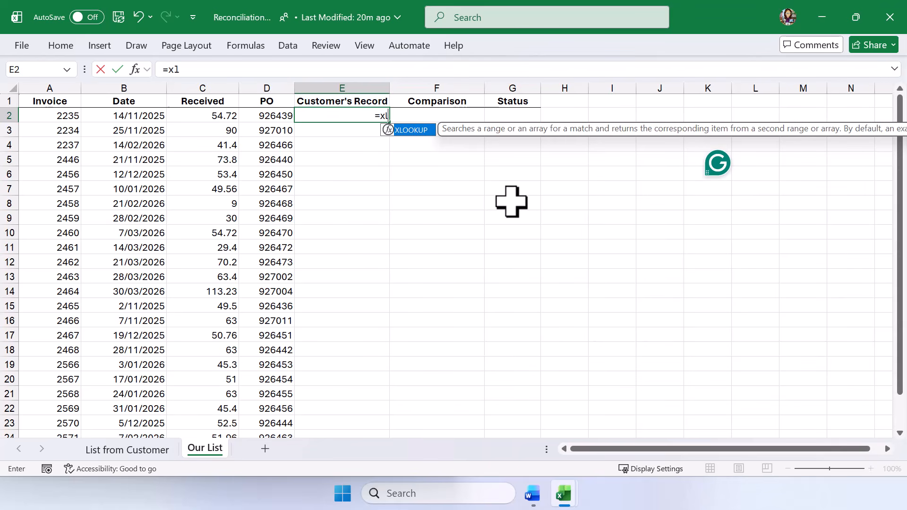
key(Tab)
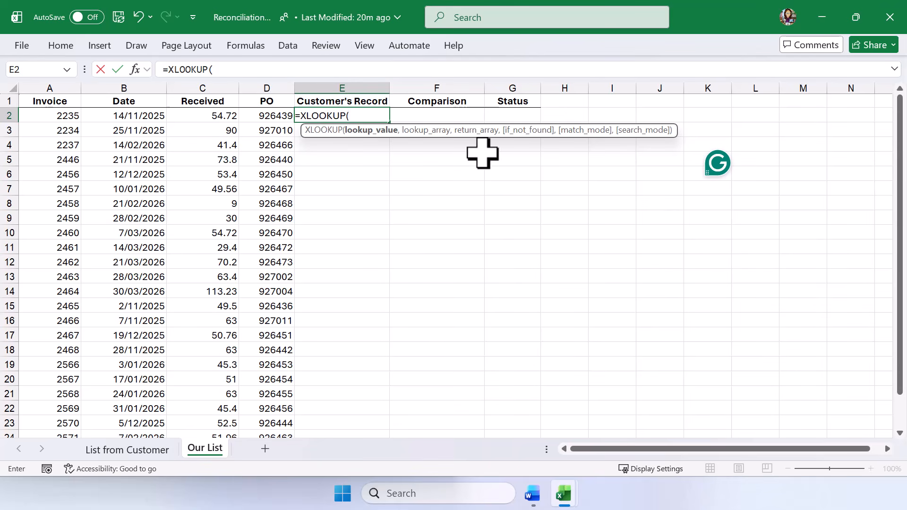
click(67, 115)
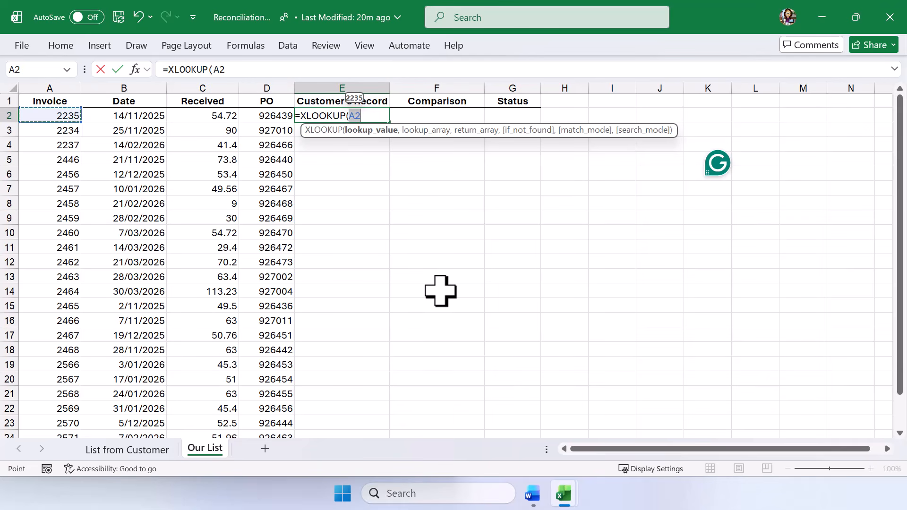
text(,)
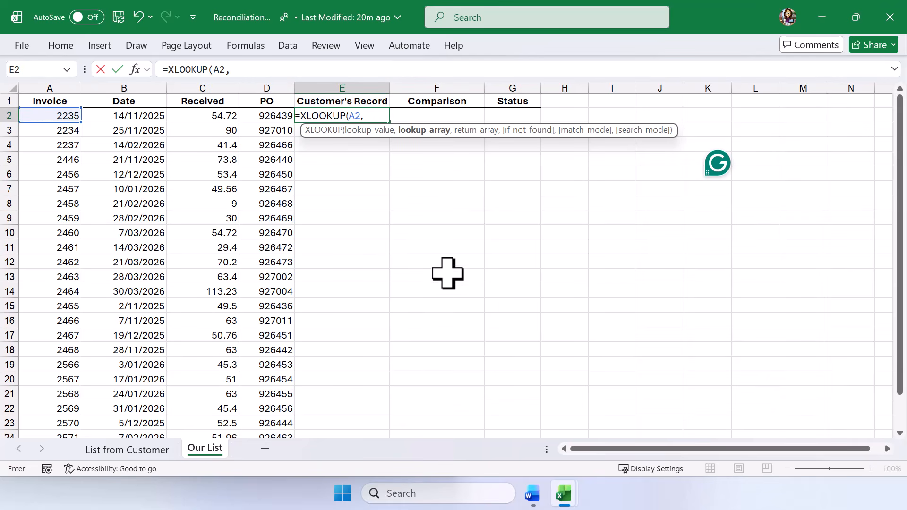
click(147, 455)
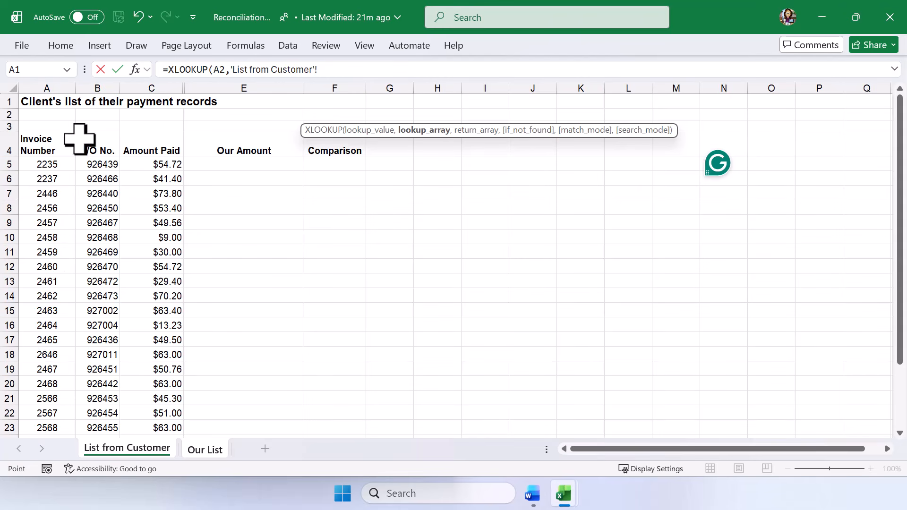
click(58, 88)
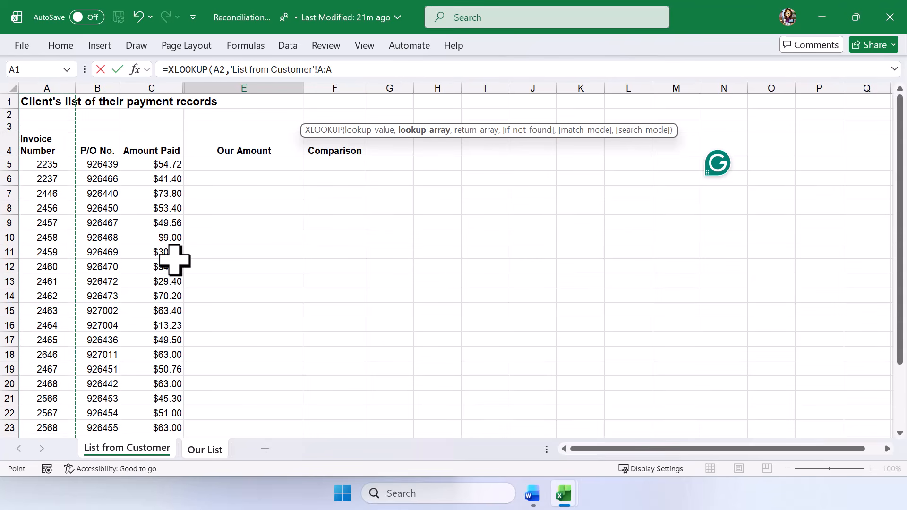
text(,)
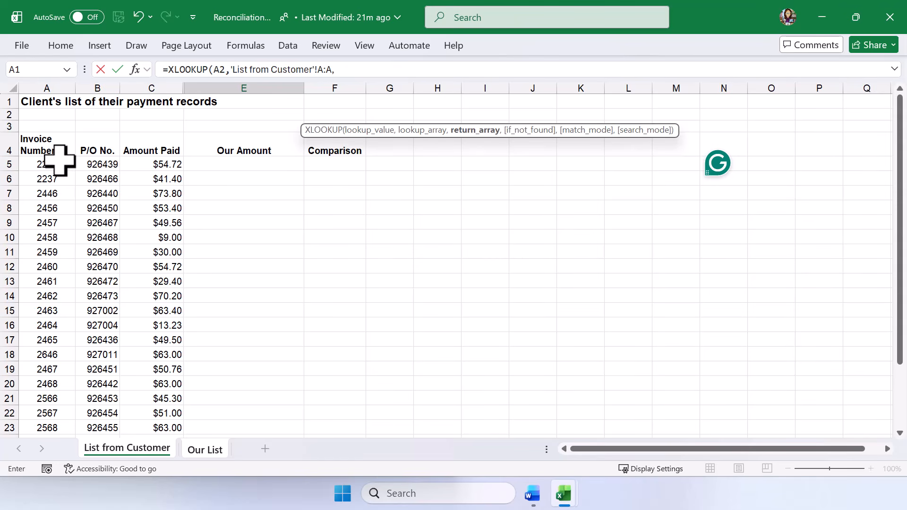
click(164, 86)
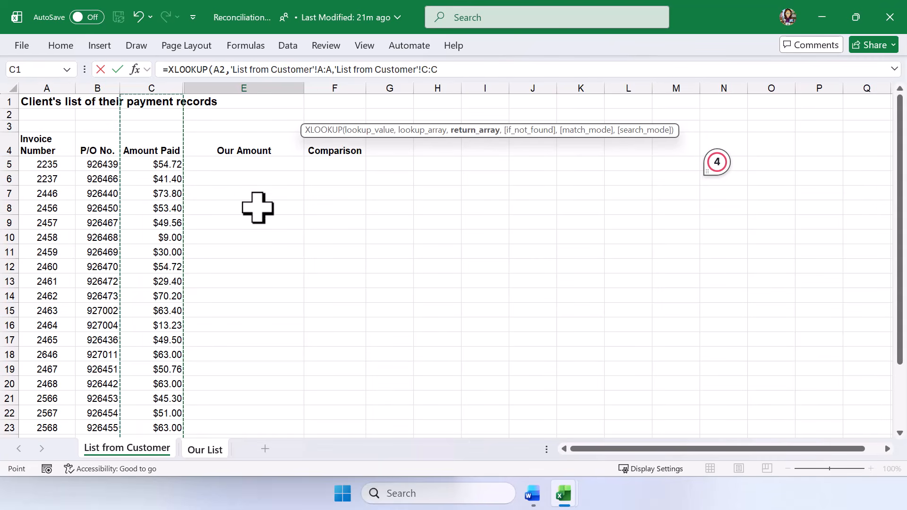
click(460, 69)
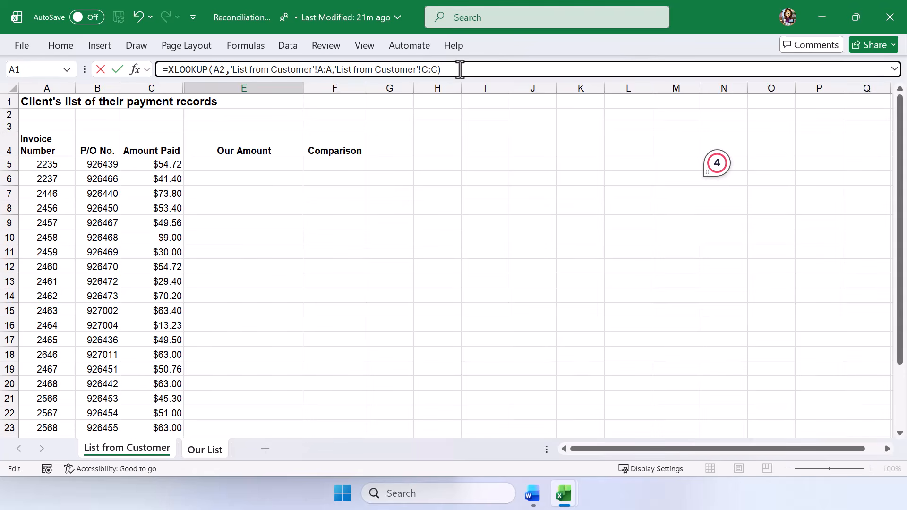
key(Return)
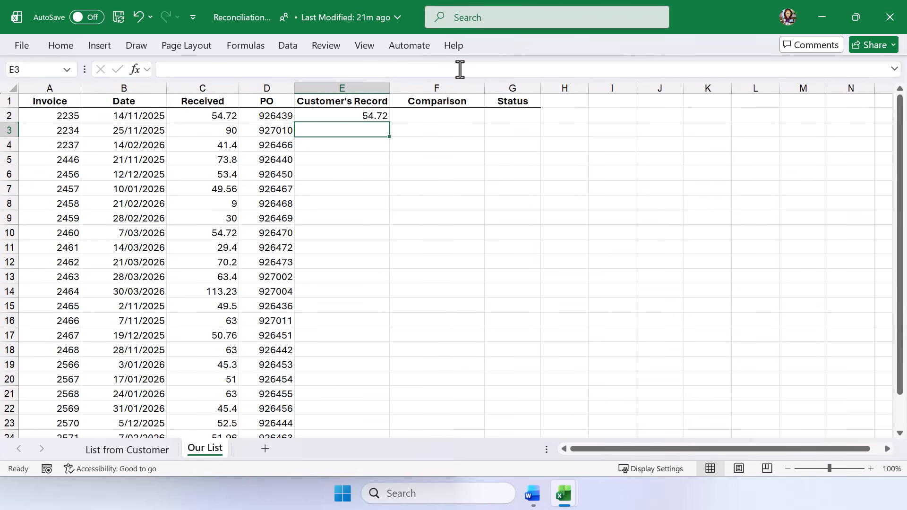
- Check the lookup result in E2 against the first invoice number and its amount paid on the List from Customer sheet
click(373, 116)
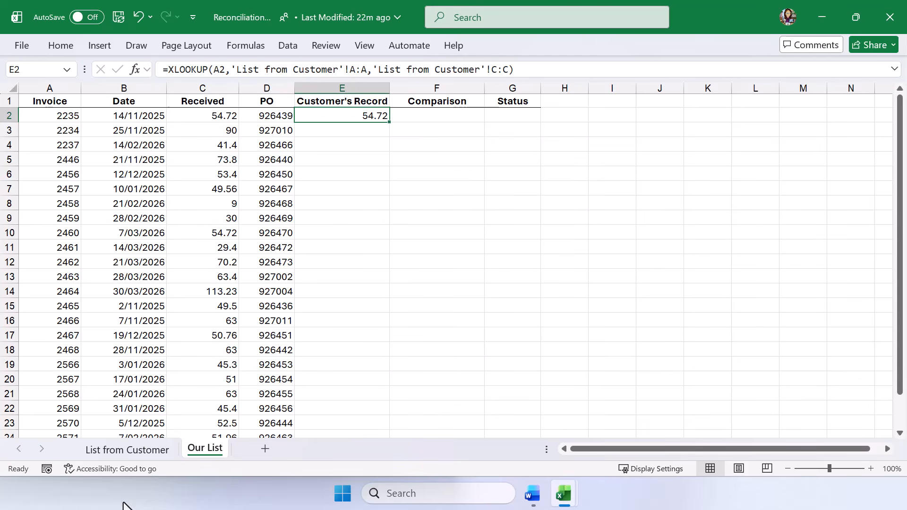
click(118, 453)
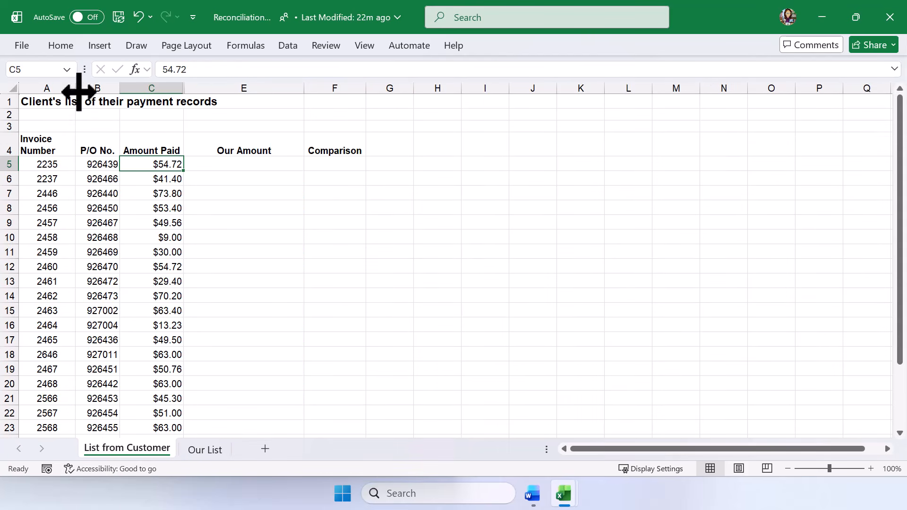
click(45, 167)
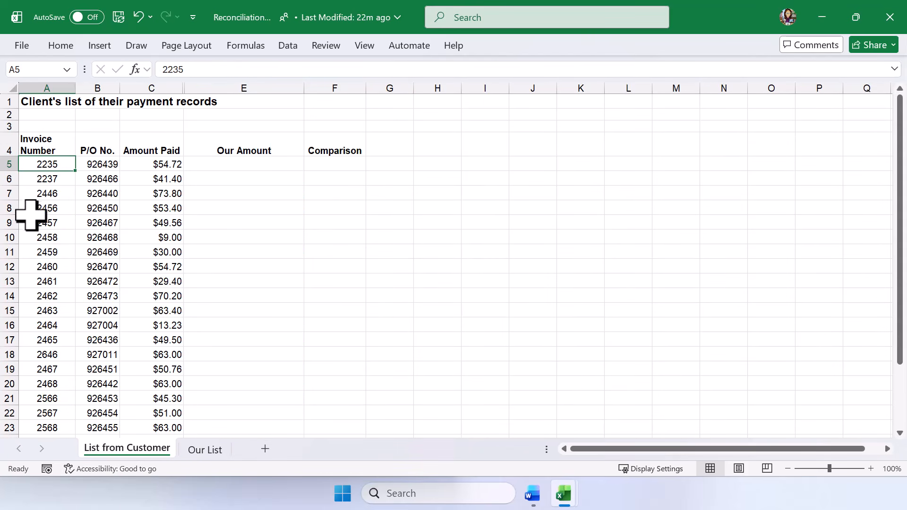
click(154, 166)
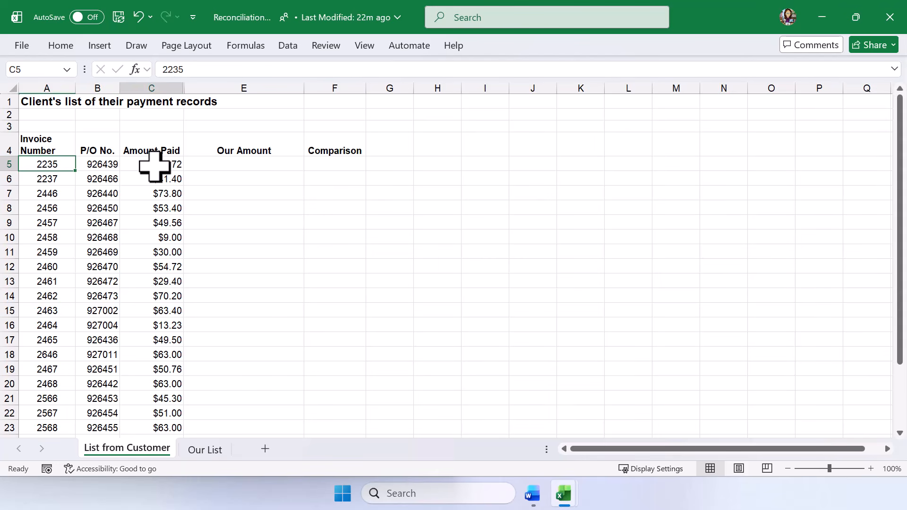
- Return to Our List, copy the XLOOKUP formula from E2 down the Customer's Record column, and inspect the formula in E3
click(208, 450)
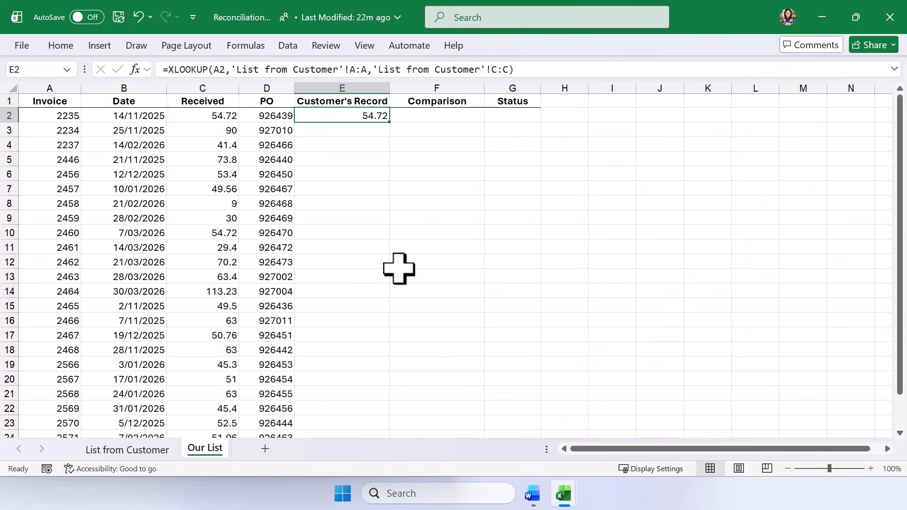
double_click(391, 123)
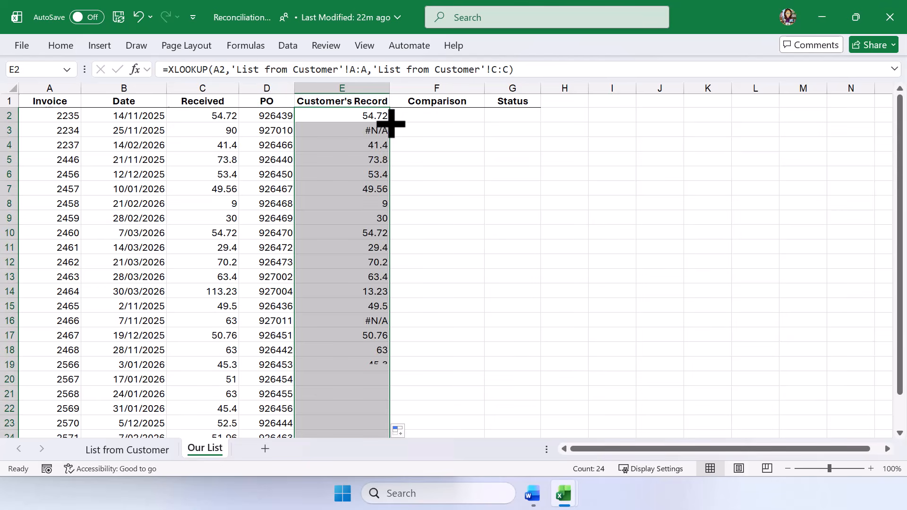
click(361, 142)
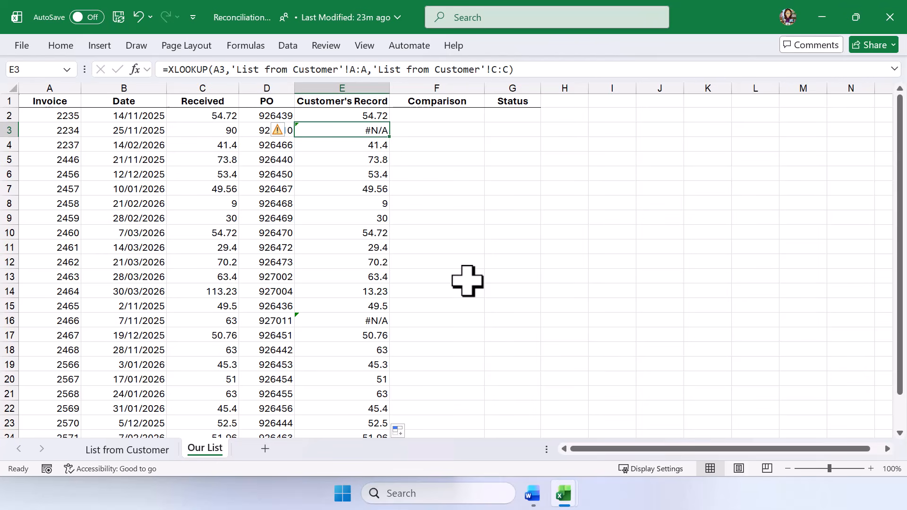
- Add "missing" as the if_not_found argument of the XLOOKUP formula in E2
click(365, 117)
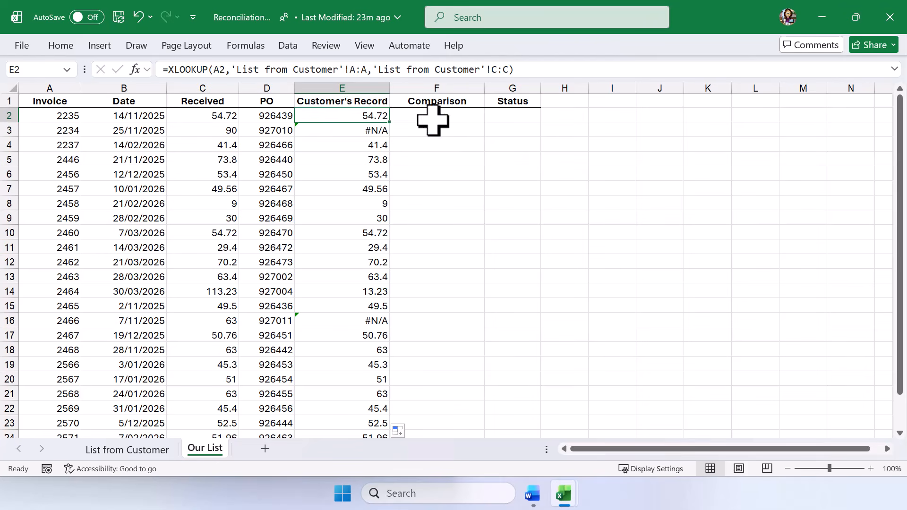
click(510, 70)
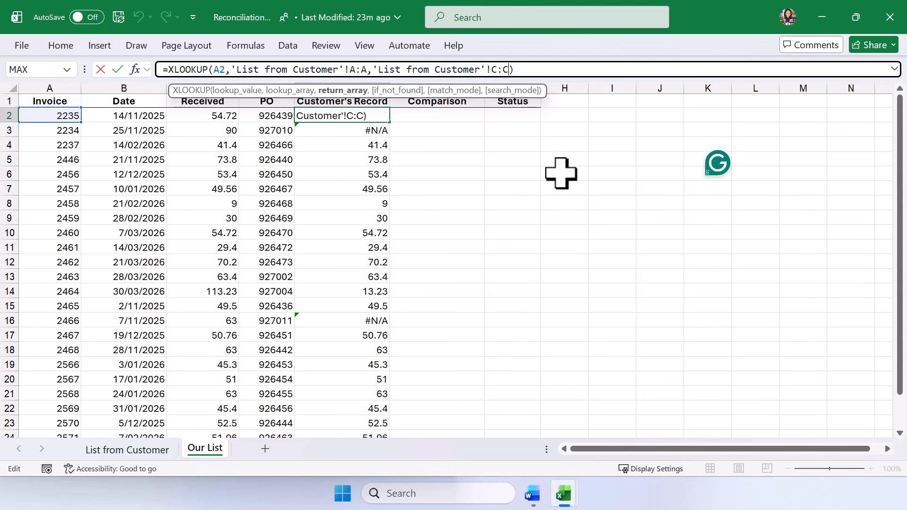
text(,)
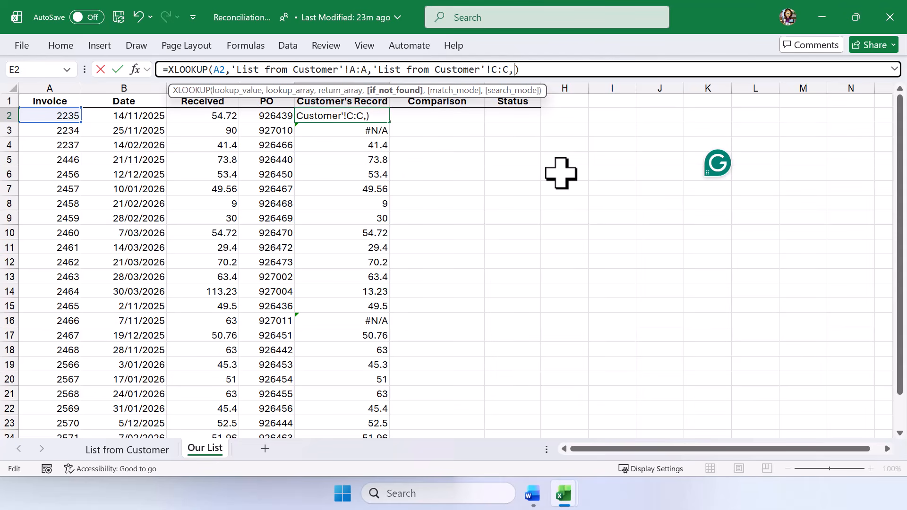
text("missing")
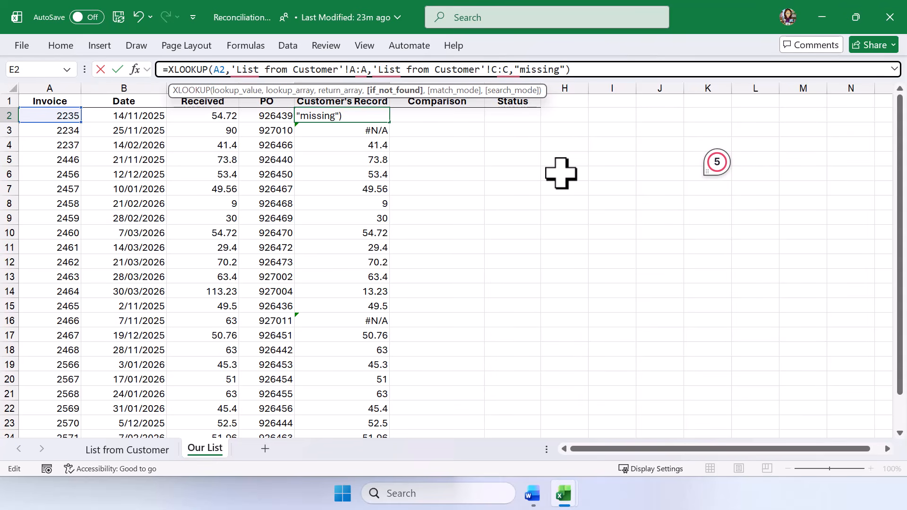
key(Return)
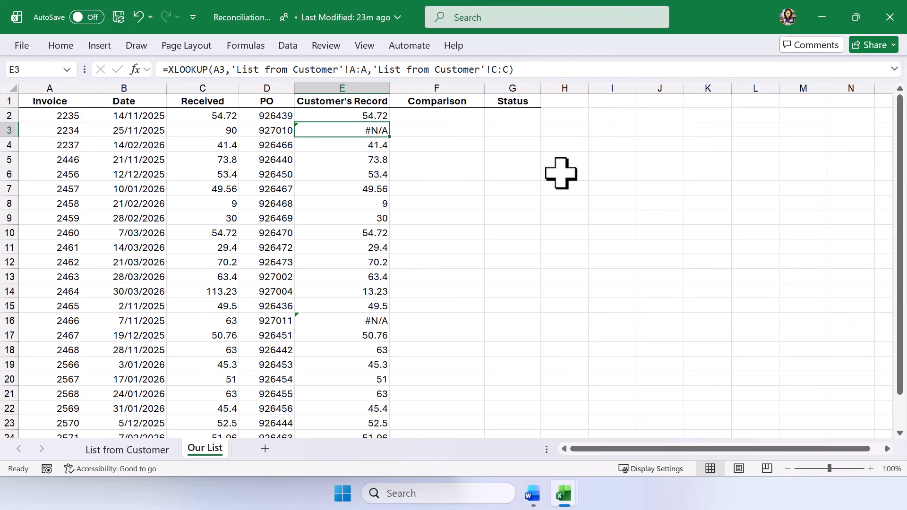
- Copy the updated XLOOKUP formula from E2 down the Customer's Record column and inspect the formula in E3
click(363, 116)
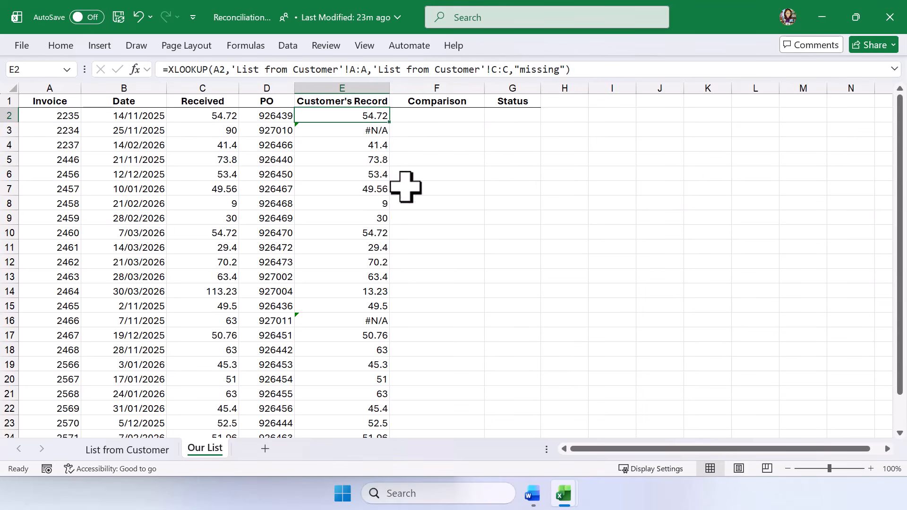
double_click(388, 122)
click(381, 131)
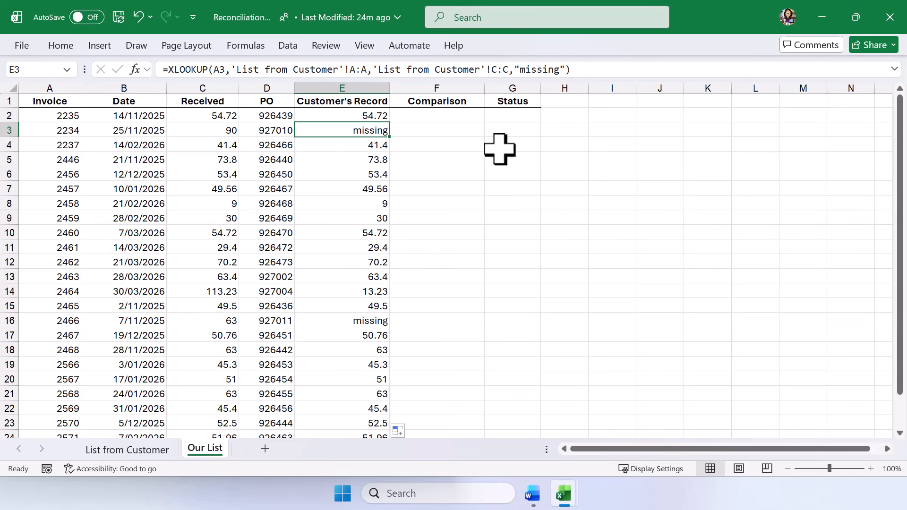
- Enter the formula =IF(C2=E2,"","check") in F2 to compare the received amount with the customer's record
click(456, 116)
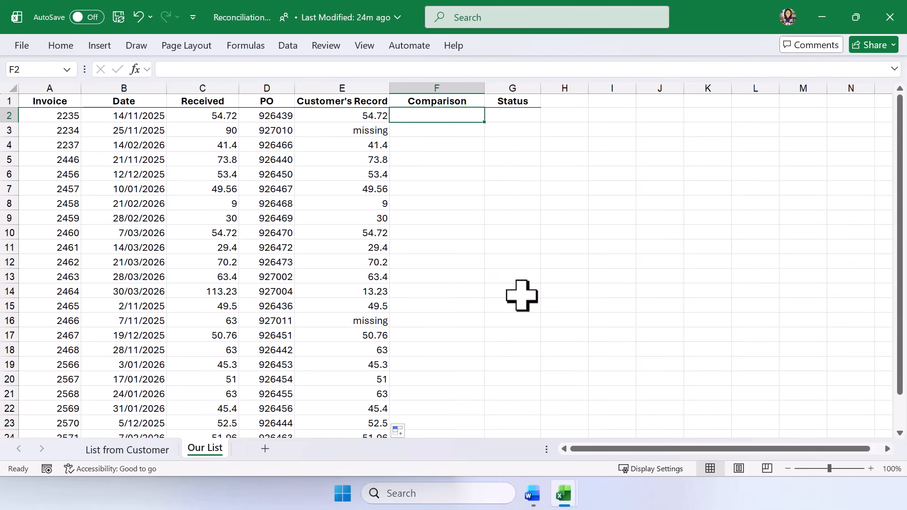
text(=)
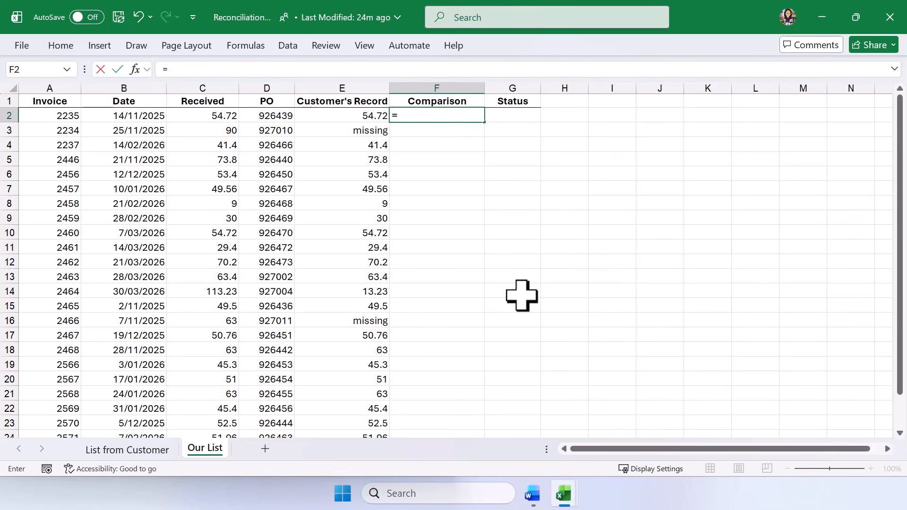
text(if()
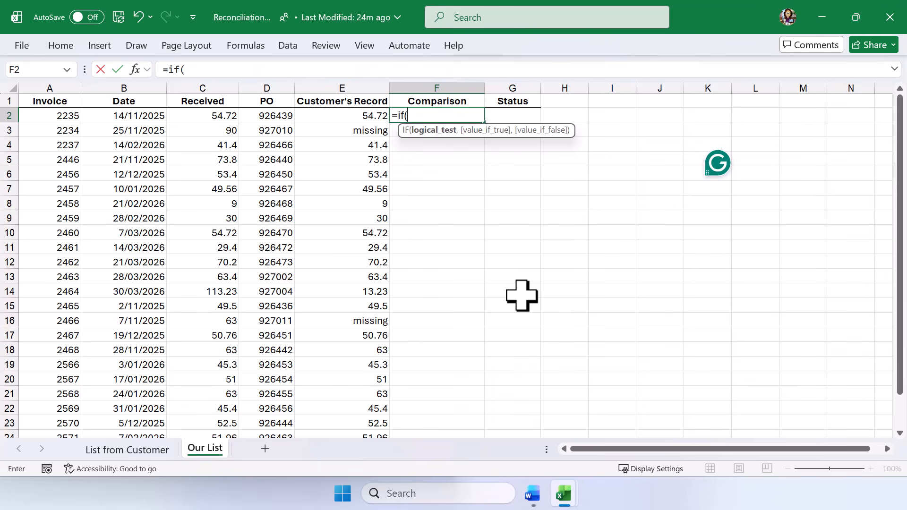
click(222, 116)
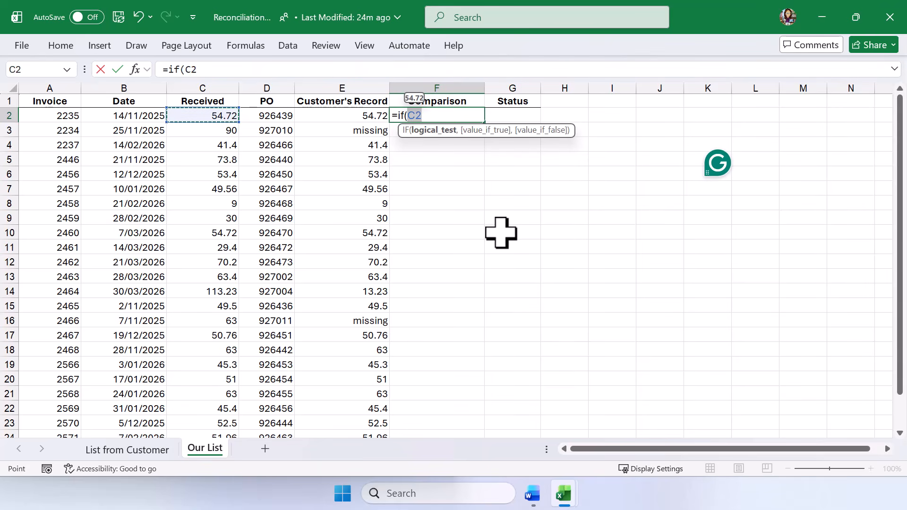
text(=)
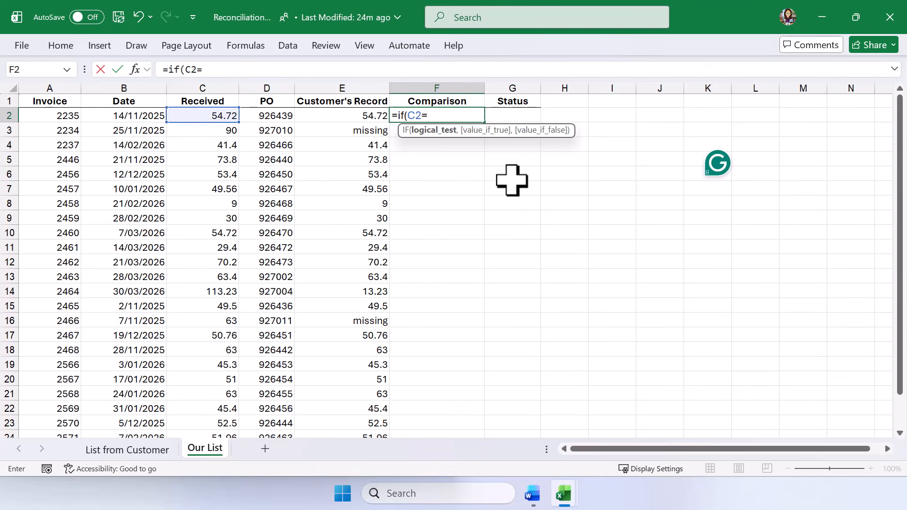
click(374, 115)
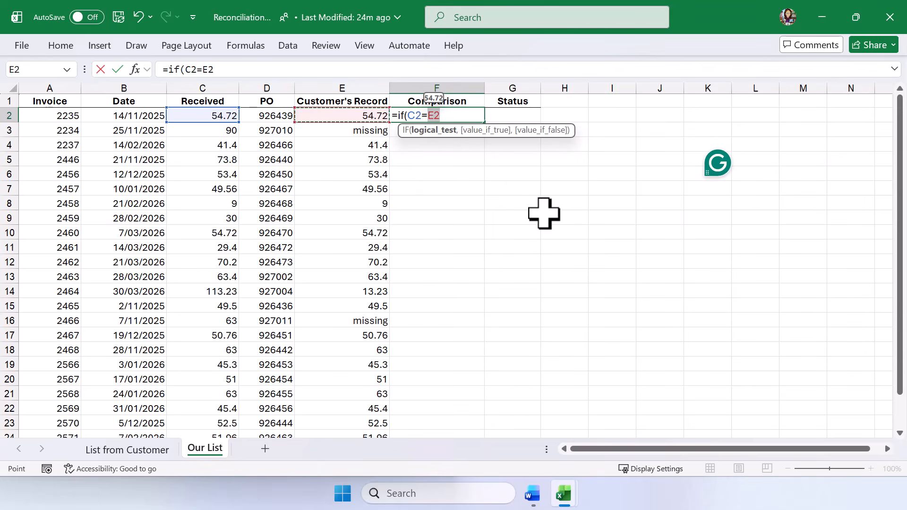
text(,)
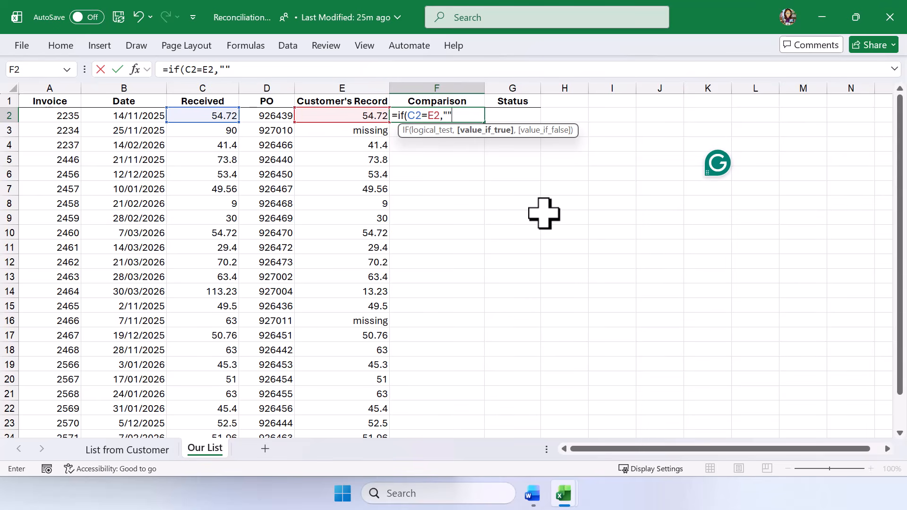
text(,)
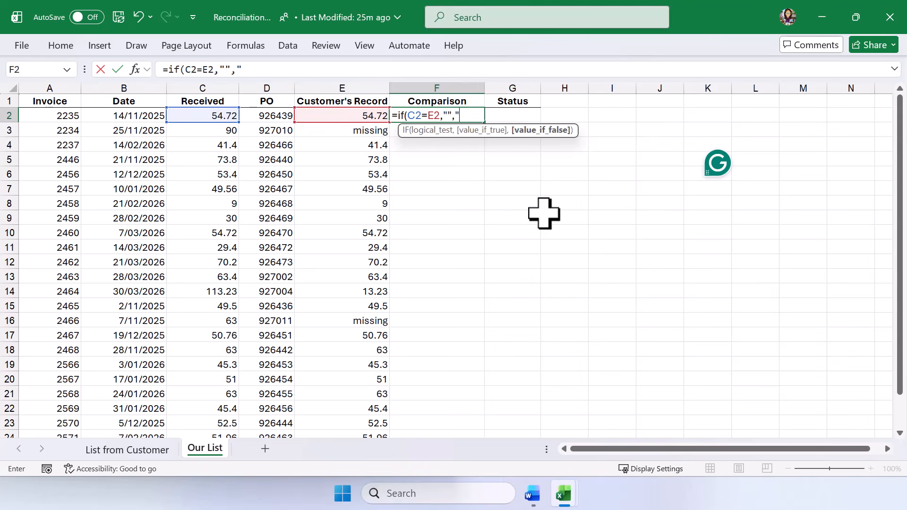
text("check)
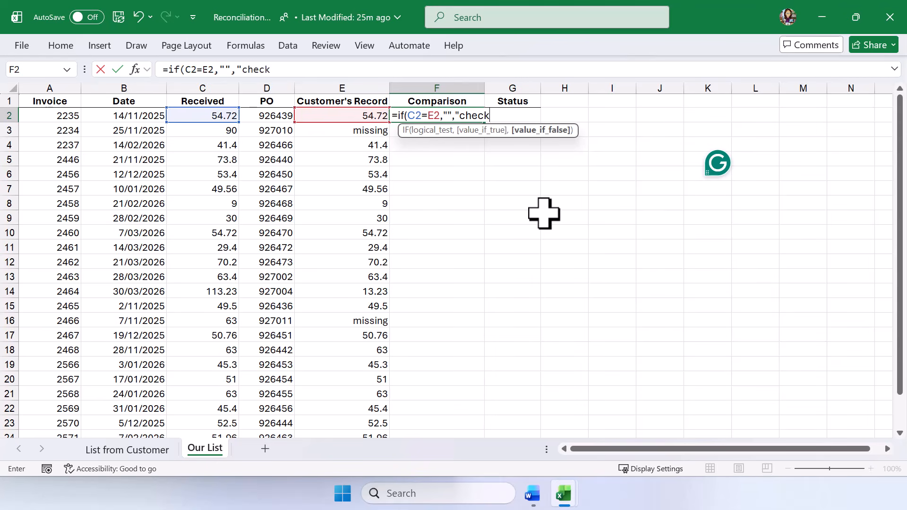
text("))
key(Return)
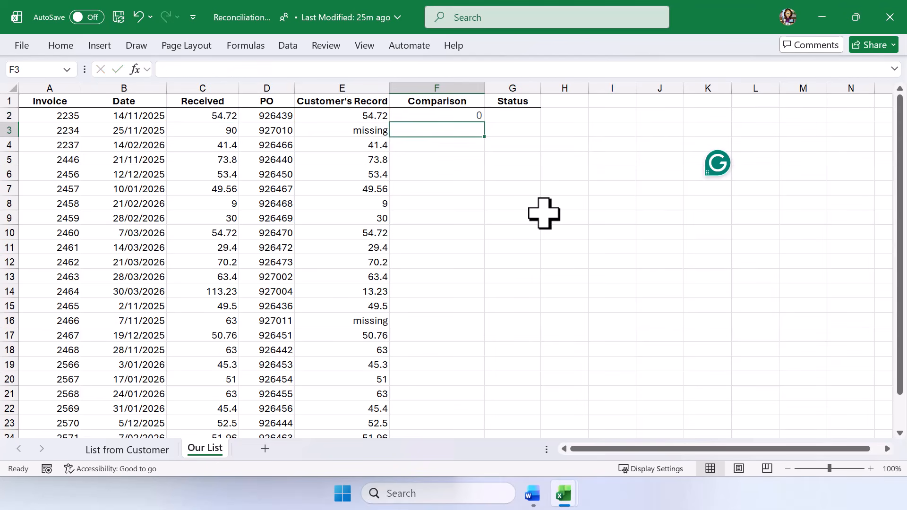
- Copy the IF formula from F2 down the Comparison column and inspect the formulas in F3 and F14
key(Up)
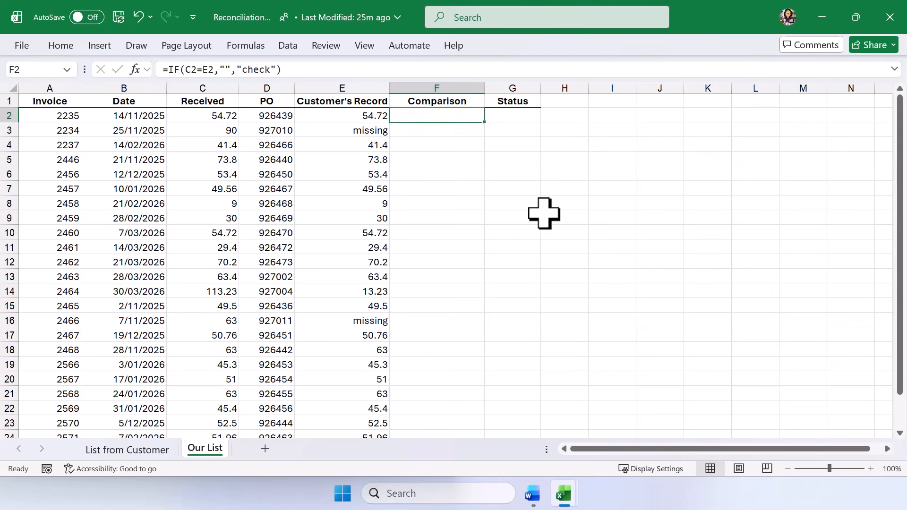
double_click(485, 124)
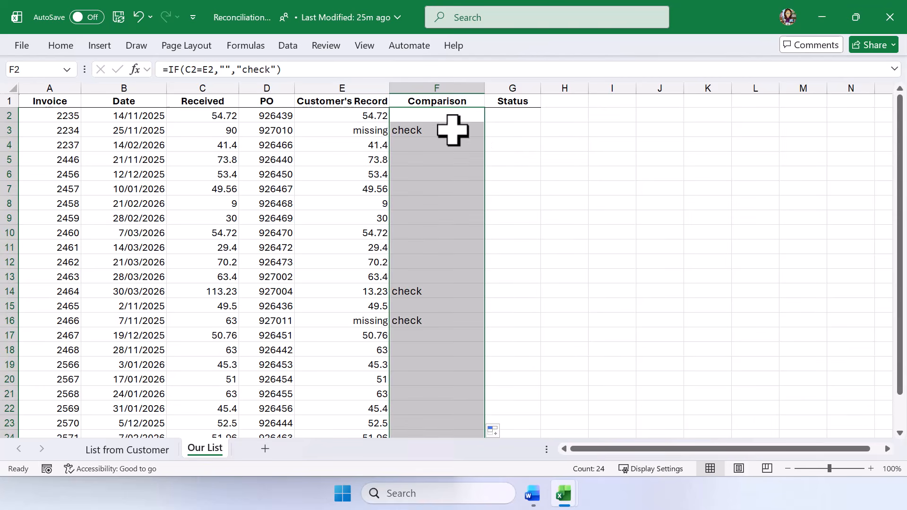
click(432, 130)
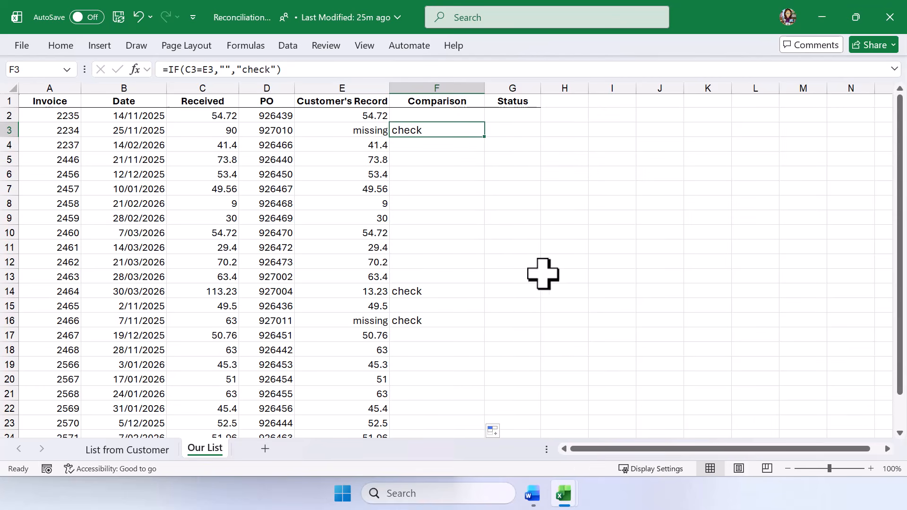
click(444, 293)
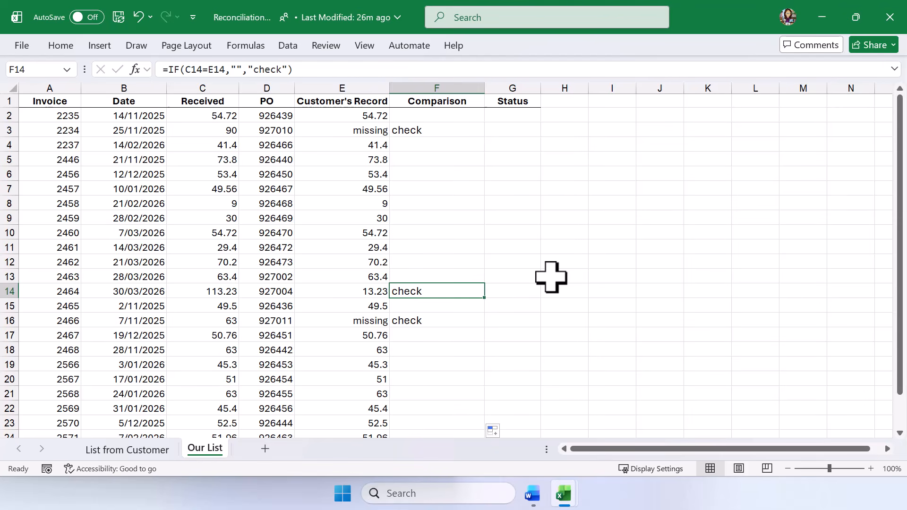
- Enter the nested formula =IF(E2="missing","",IF(C2=E2,"",IF(C2>E2,"over-paid","short-paid"))) in G2 of the Status column
click(518, 116)
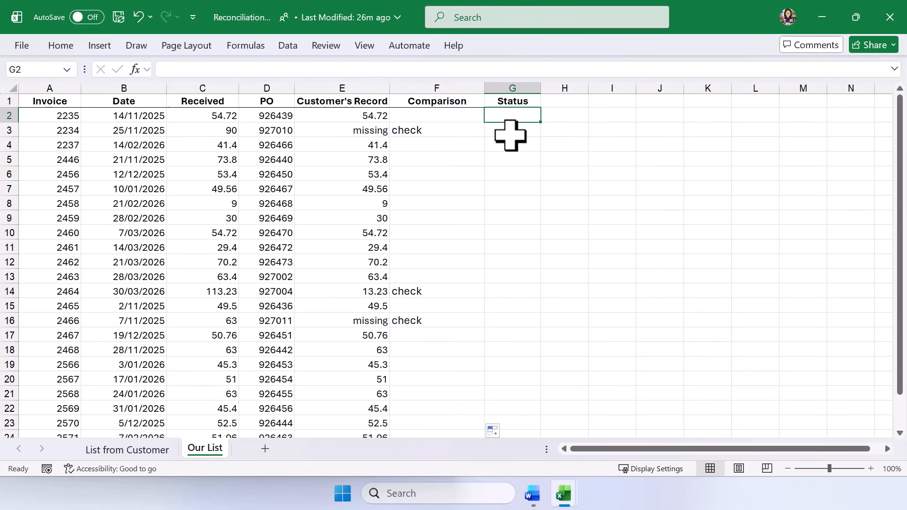
click(229, 70)
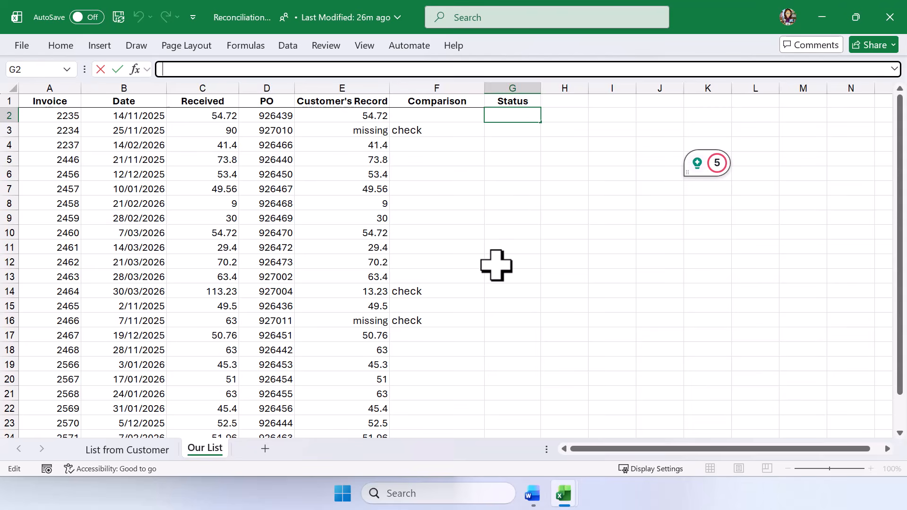
text(=IF(E2="missing","",IF(C2=E2,"",IF(C2>E2,"over-paid","short-paid"))))
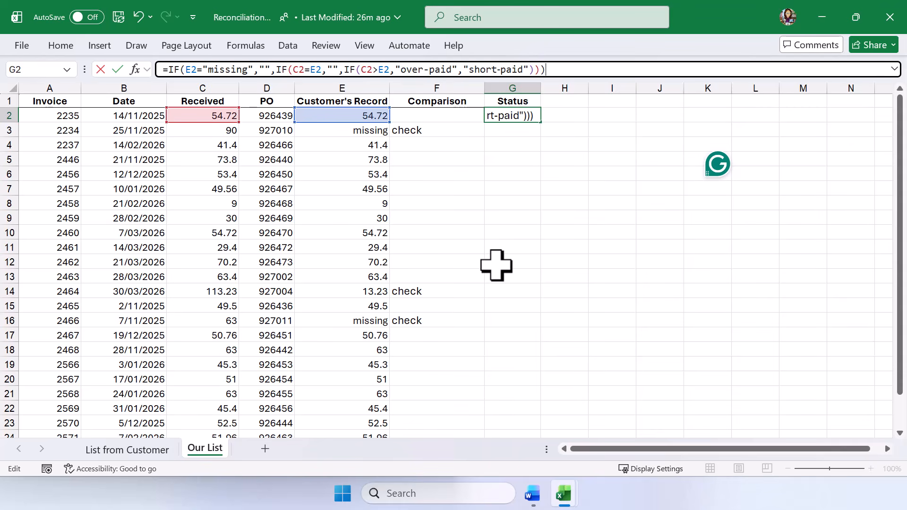
key(Return)
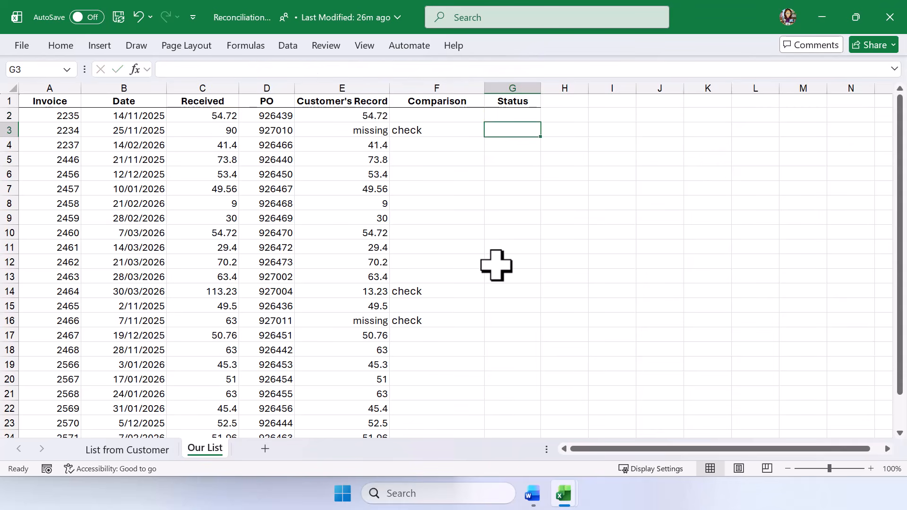
- Copy the nested IF formula from G2 down the Status column and inspect the formulas in G14 and E2
click(517, 115)
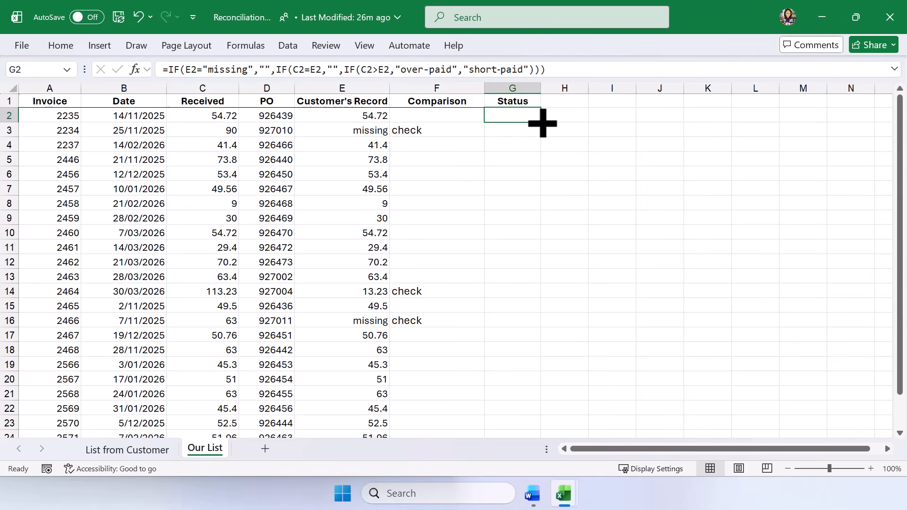
double_click(542, 122)
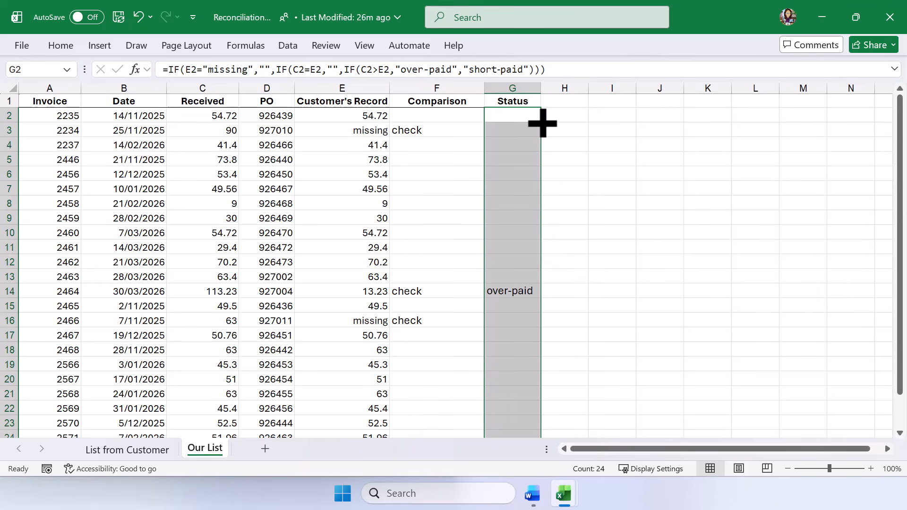
click(532, 291)
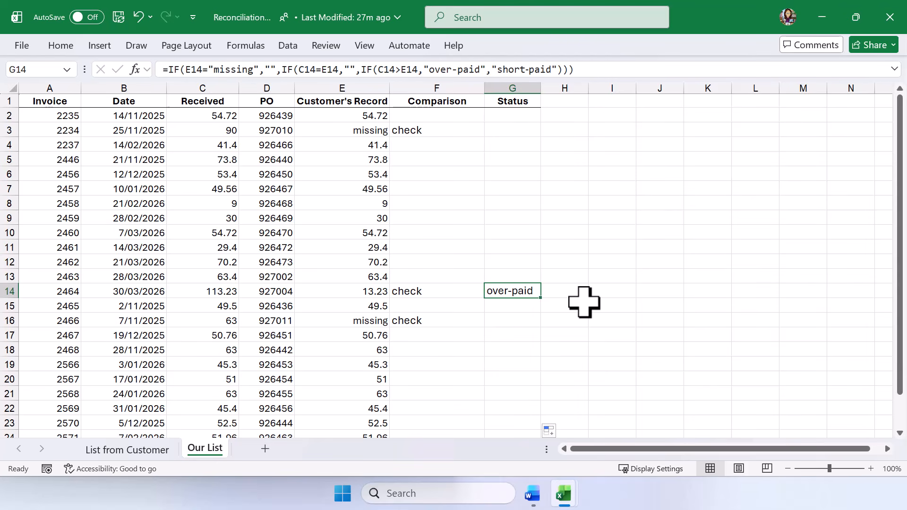
click(363, 117)
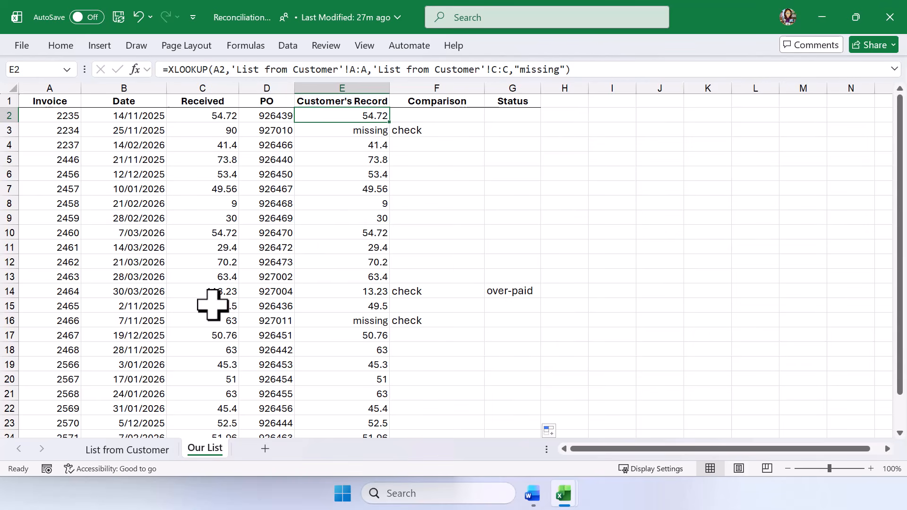
- Begin an XLOOKUP formula in E5 of the List from Customer sheet with invoice number A5 as the lookup value
click(137, 453)
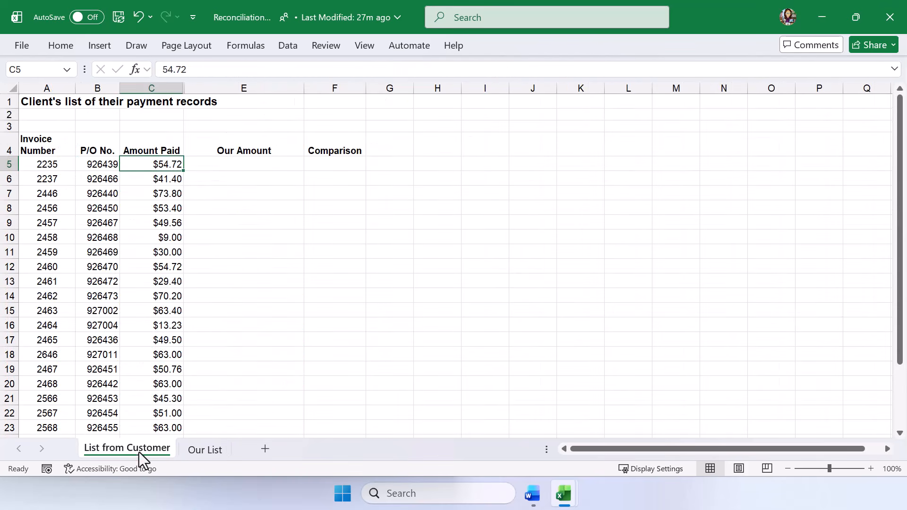
click(248, 162)
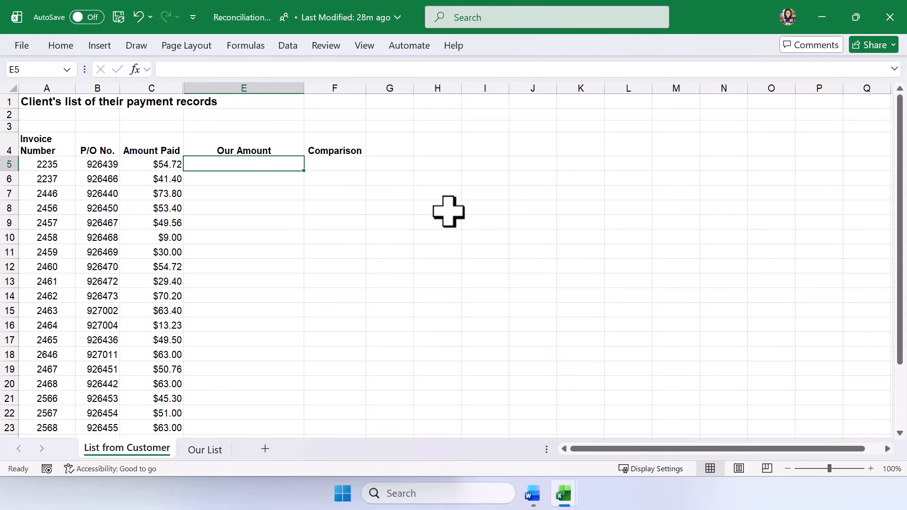
text(=xl)
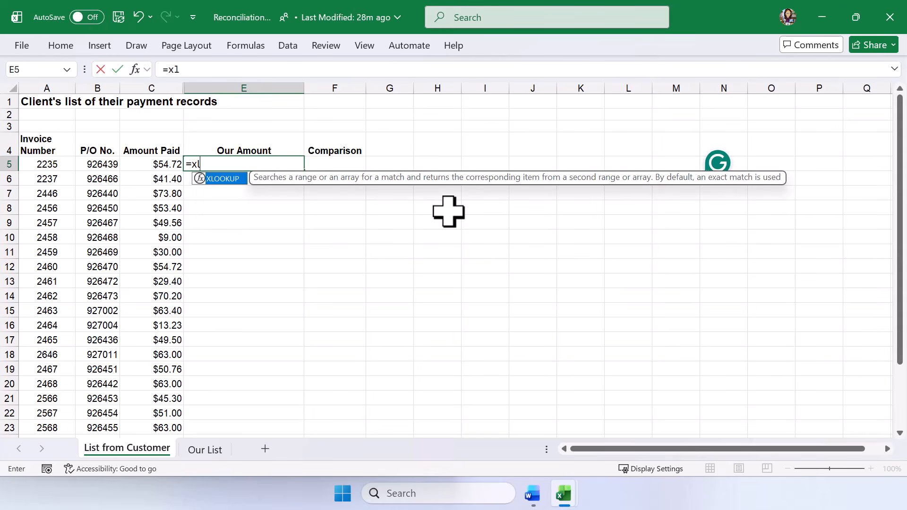
key(Tab)
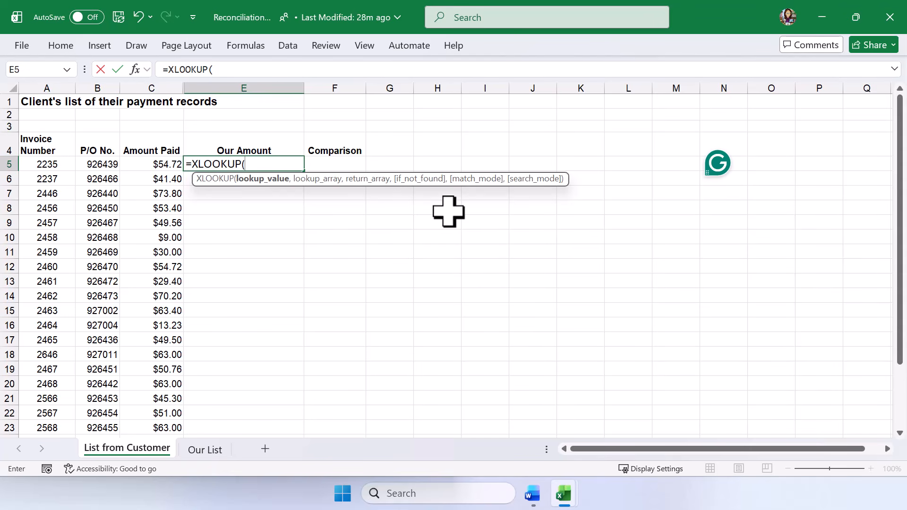
click(50, 165)
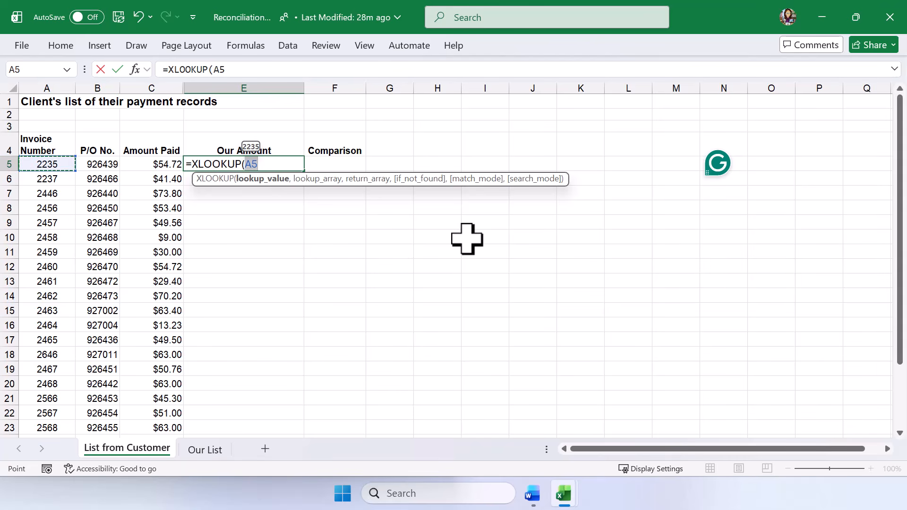
text(,)
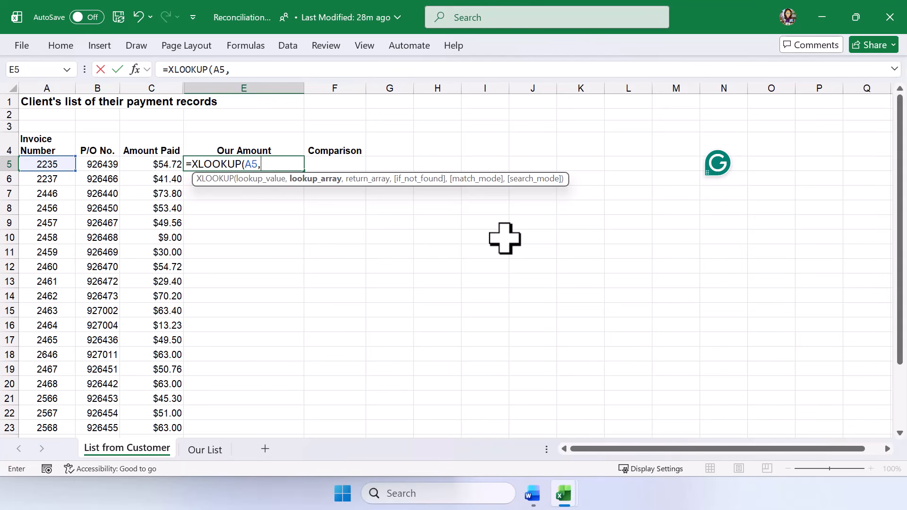
- Complete the E5 formula as =XLOOKUP(A5,'Our List'!A:A,'Our List'!C:C,"missing from our list")
click(206, 450)
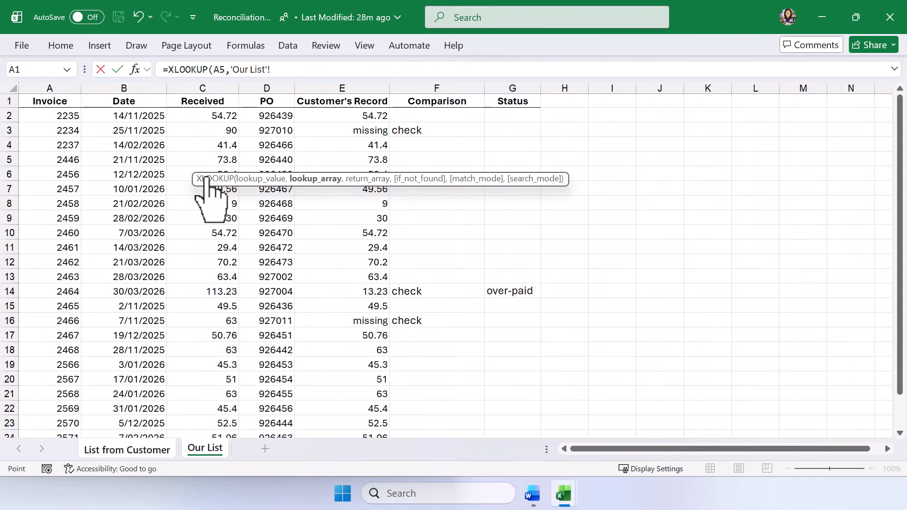
click(67, 88)
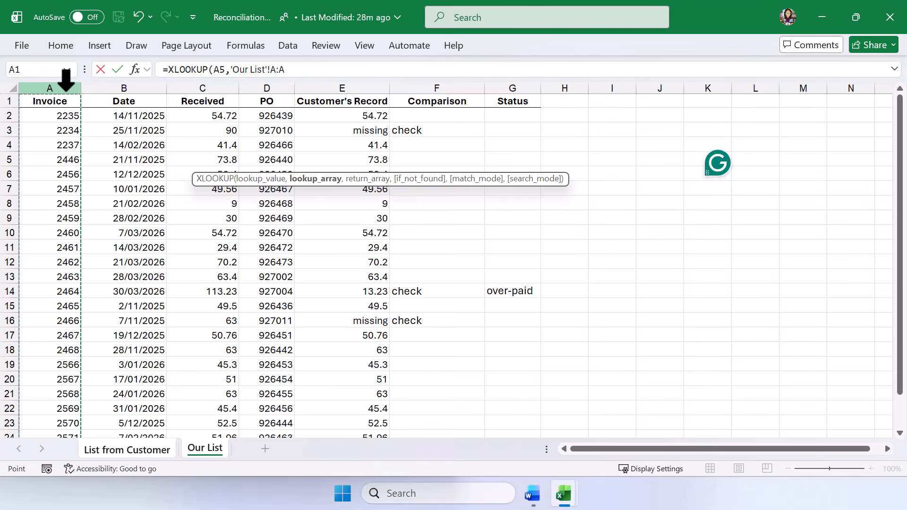
text(,)
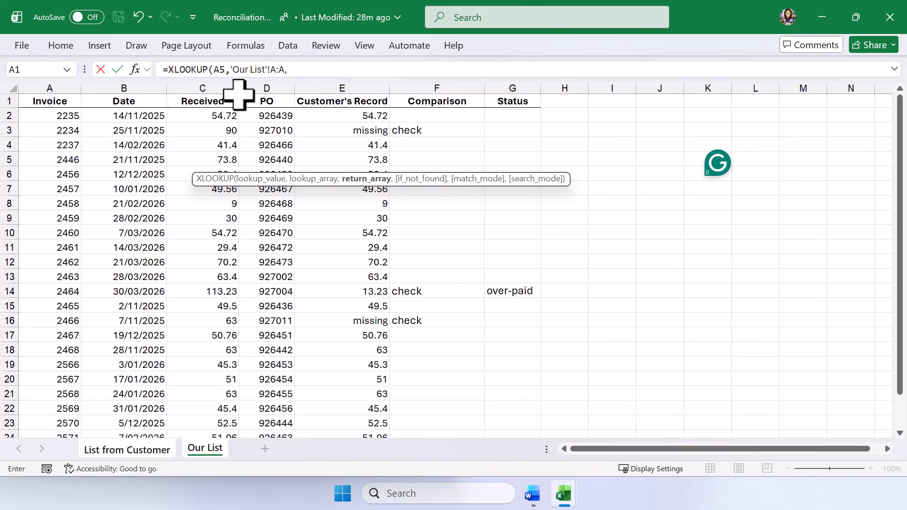
click(221, 81)
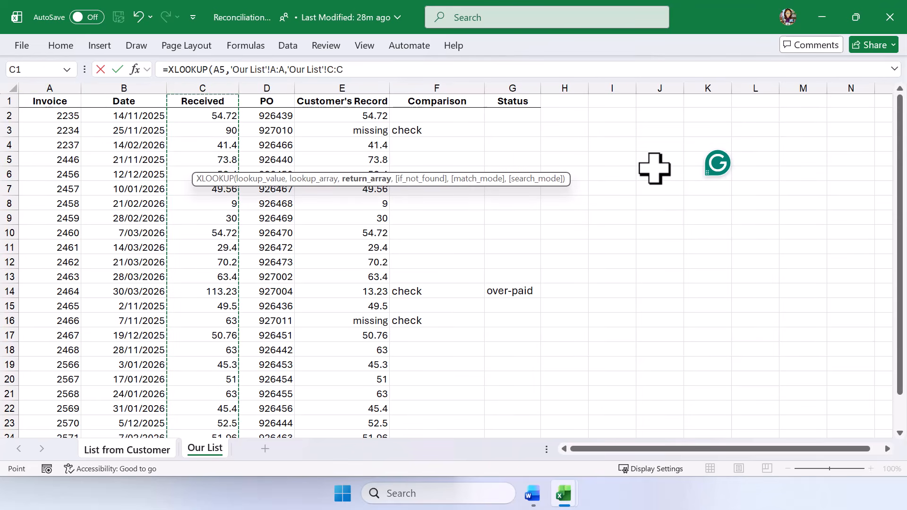
text(,)
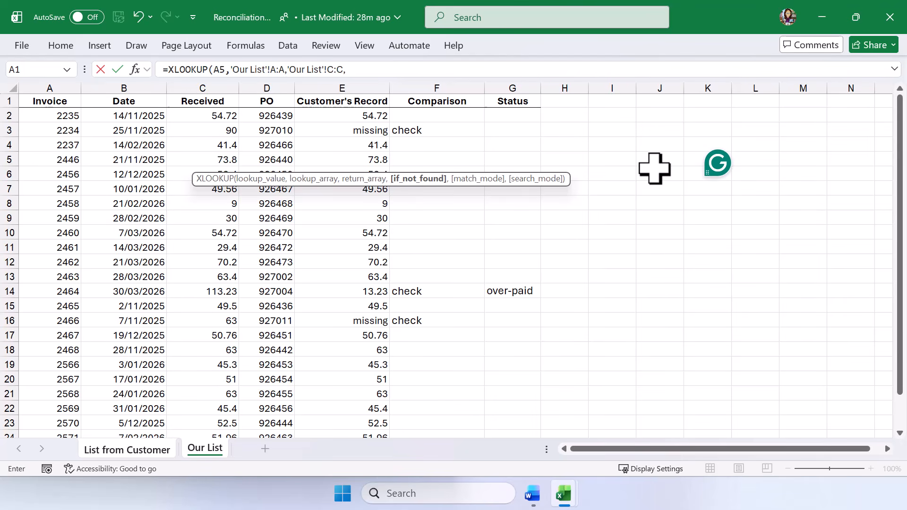
text("missing from our list)
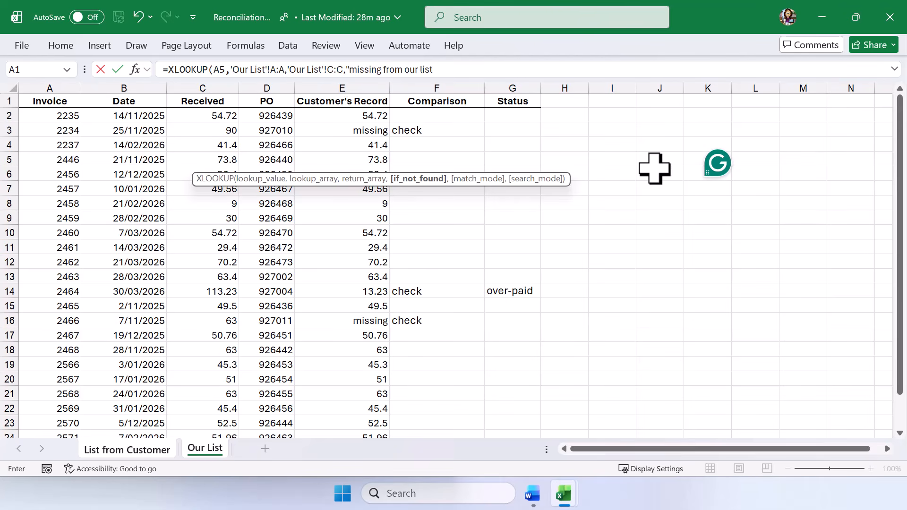
text("))
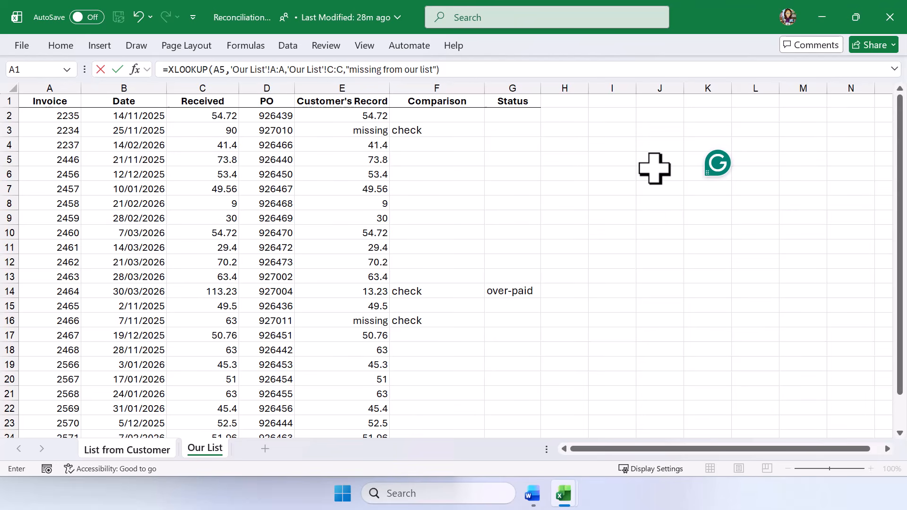
key(Return)
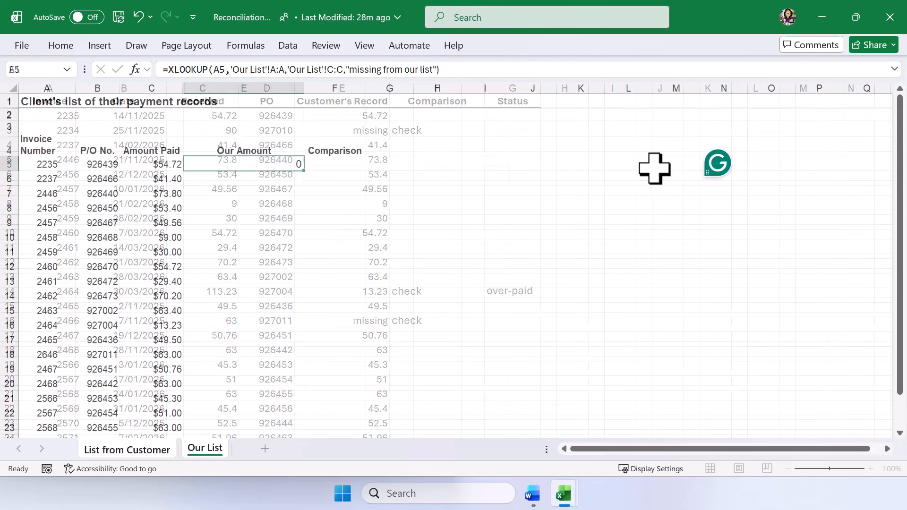
- Copy the XLOOKUP formula from E5 down the Our Amount column and inspect the formula in E18
click(246, 163)
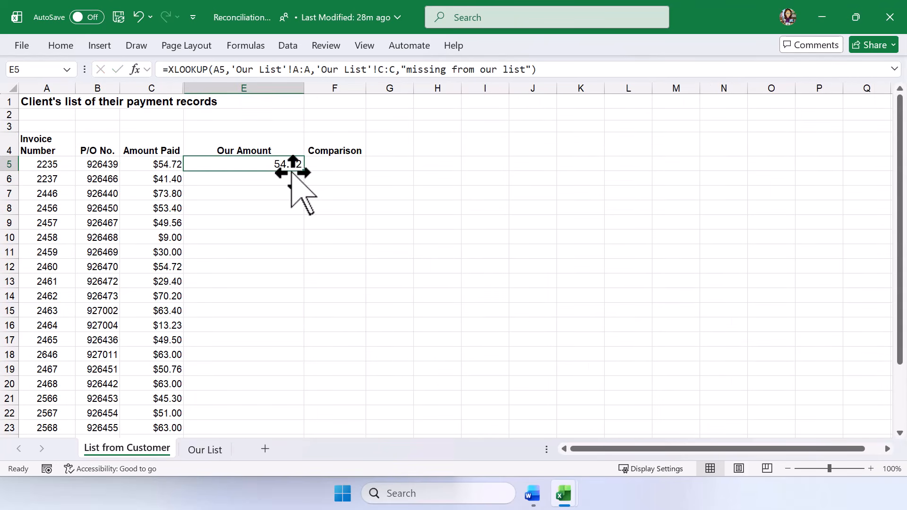
double_click(303, 171)
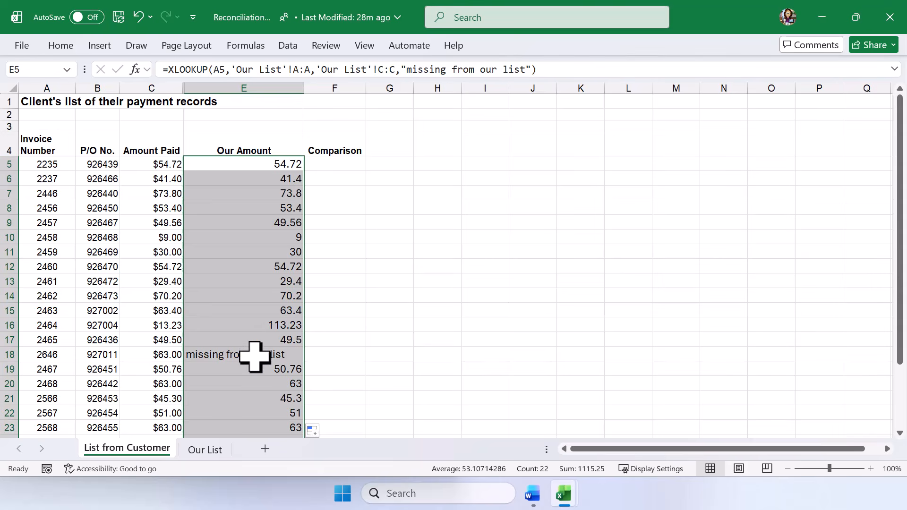
click(254, 356)
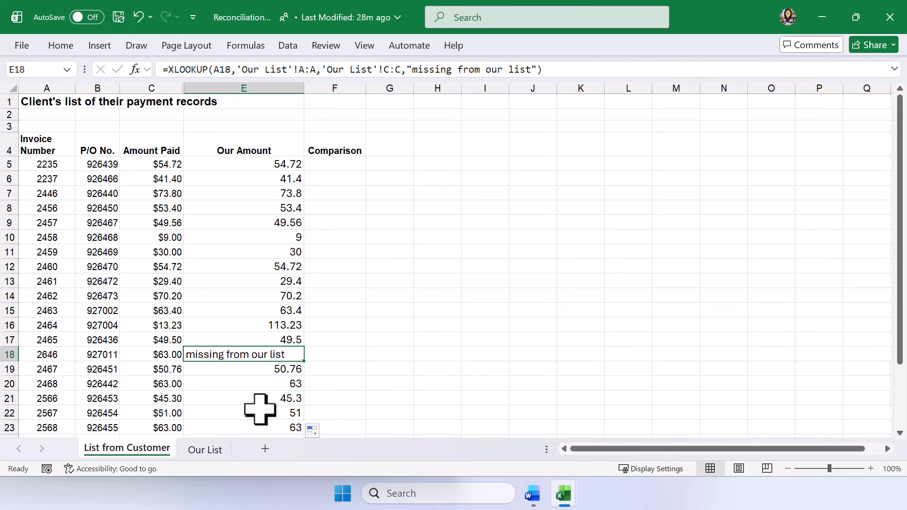
- Enter the formula =IF(C5=E5,"","check") in F5 of the Comparison column
click(341, 164)
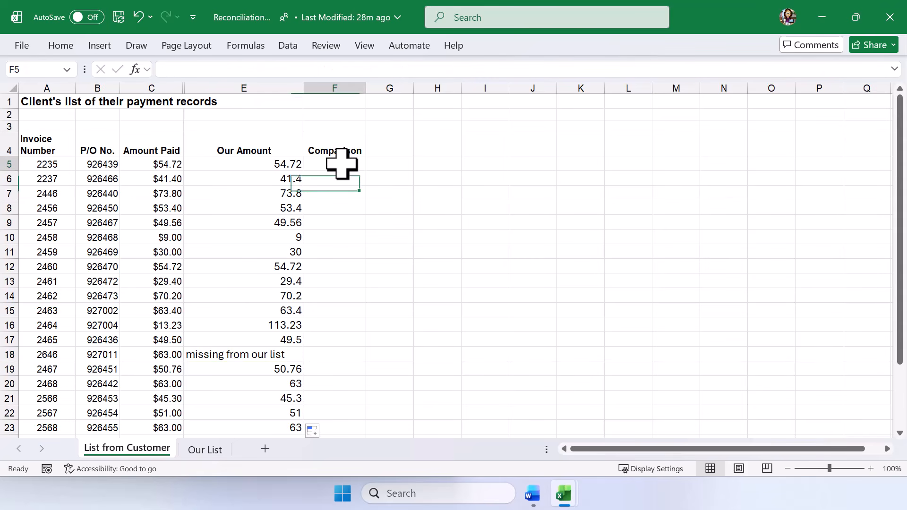
text(=if()
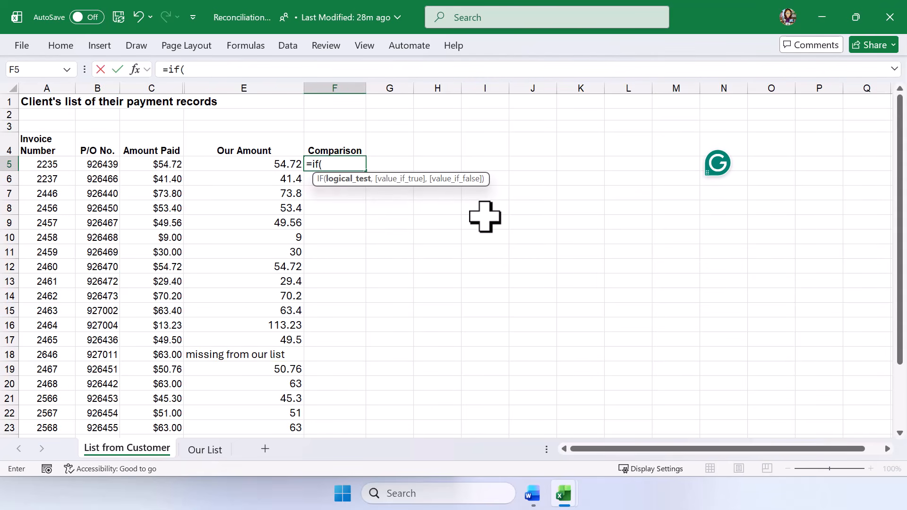
click(153, 166)
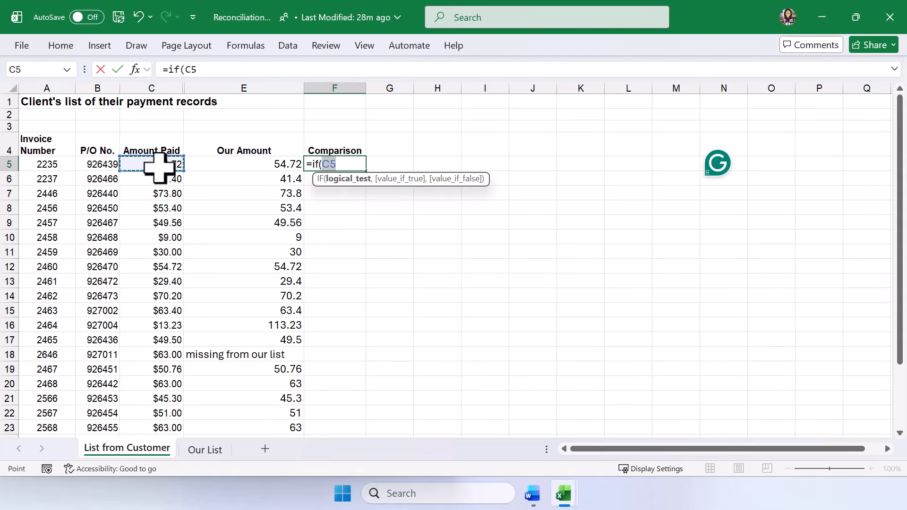
text(=)
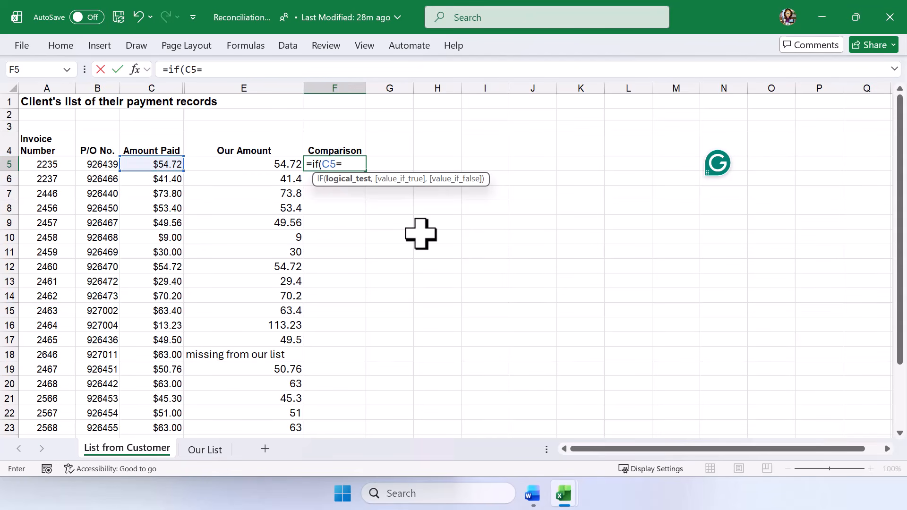
click(283, 165)
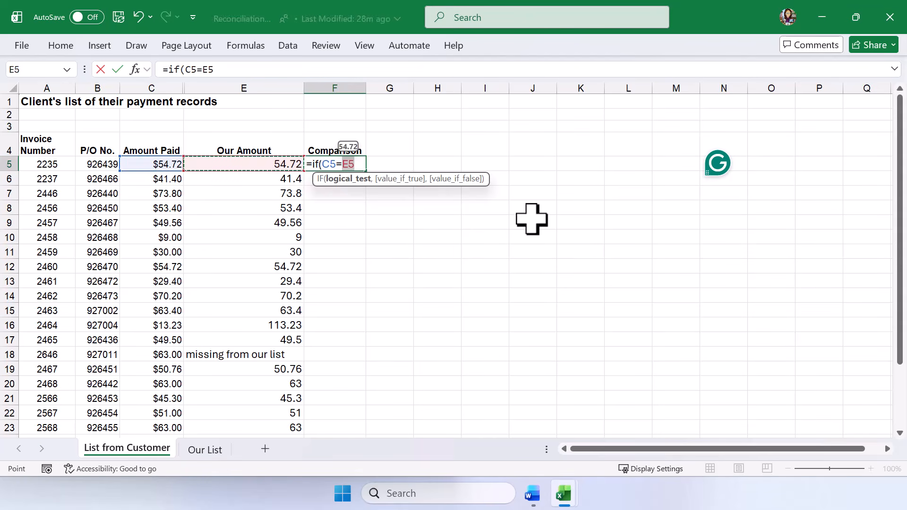
text(,"")
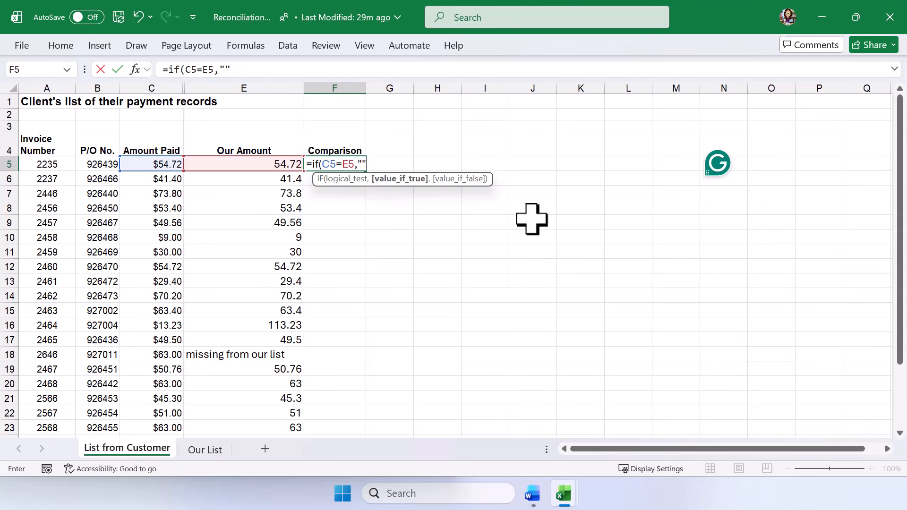
text(,"c)
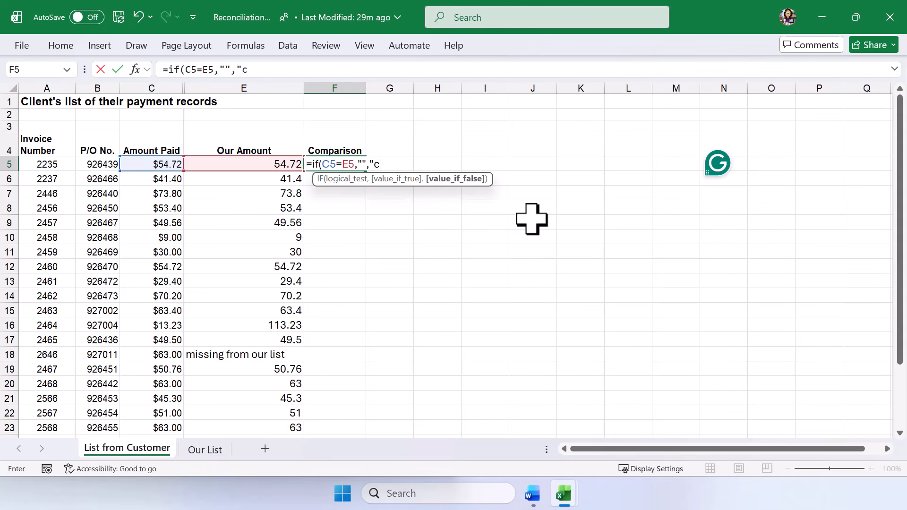
text(heck"))
key(Return)
- Copy the IF formula from F5 down the Comparison column and inspect the flagged rows at F16 and F18
click(349, 164)
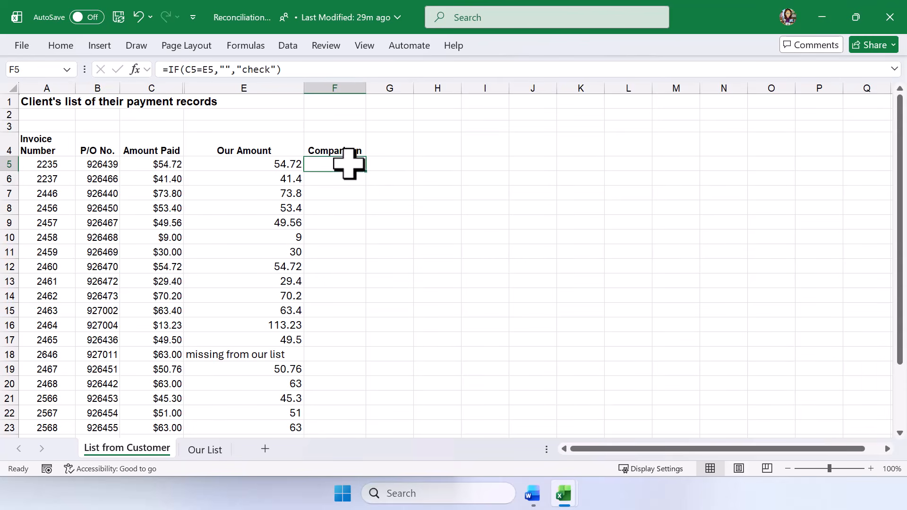
double_click(366, 170)
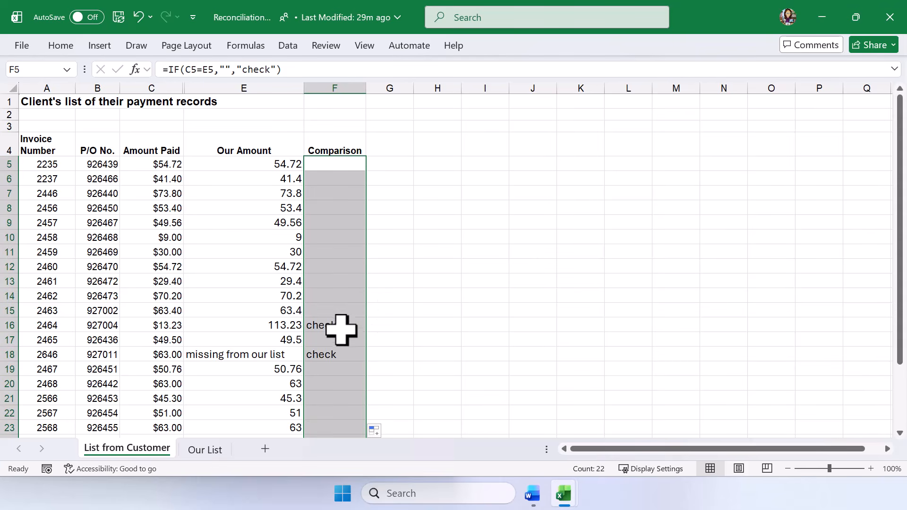
click(340, 327)
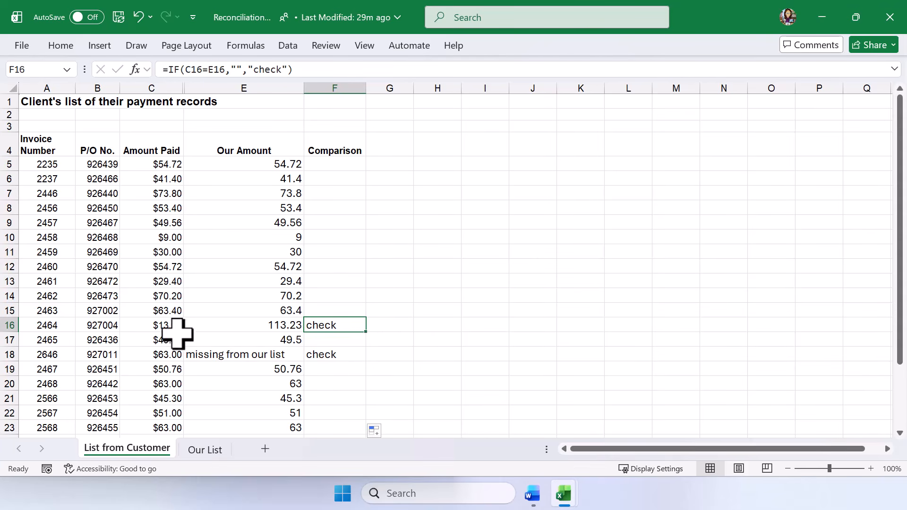
click(346, 359)
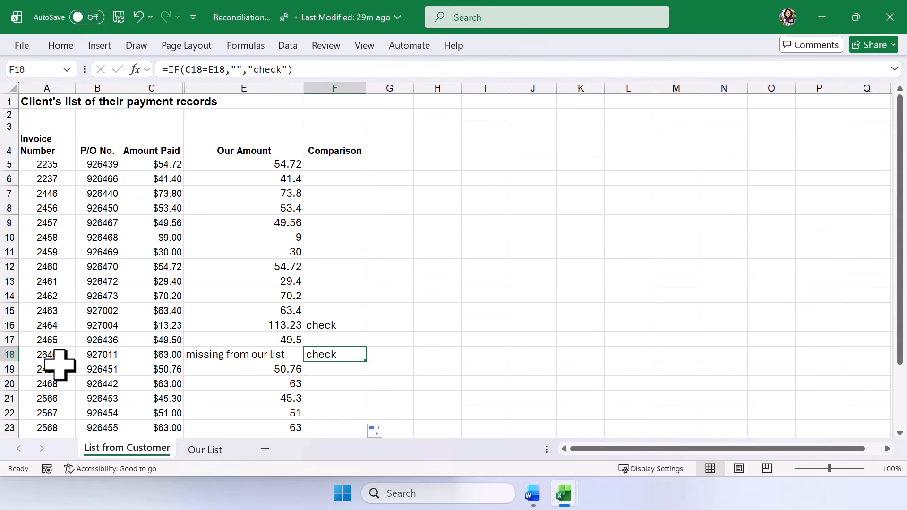
- Cross-check the flagged invoice number in A18 and amount in E16 against cells A16, C14 and E14 of the Our List sheet
click(59, 358)
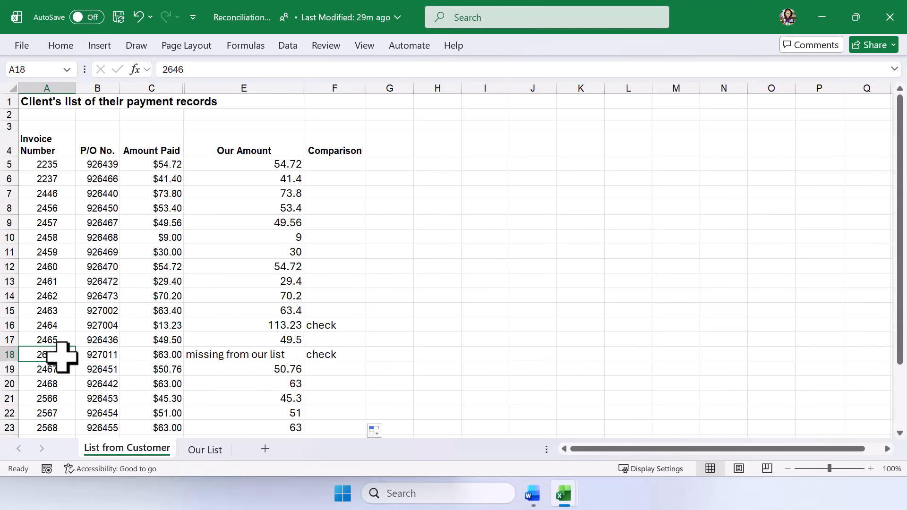
click(206, 450)
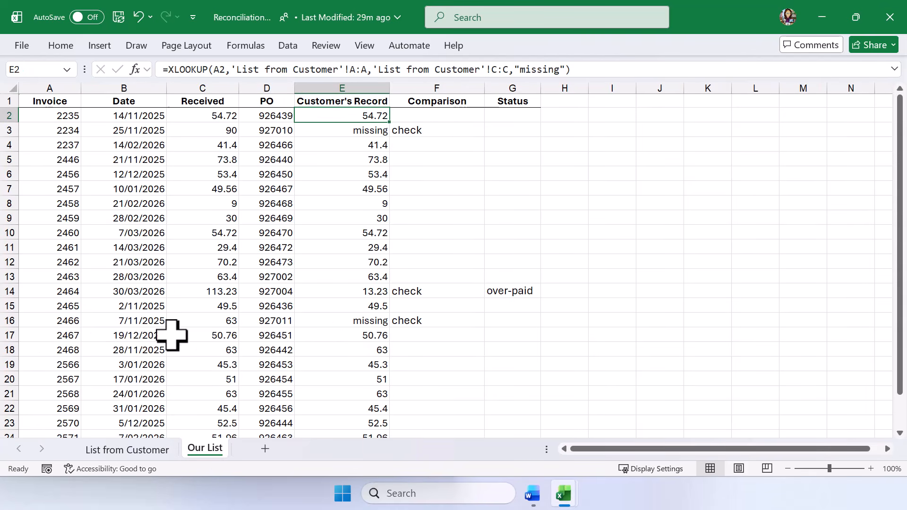
click(67, 320)
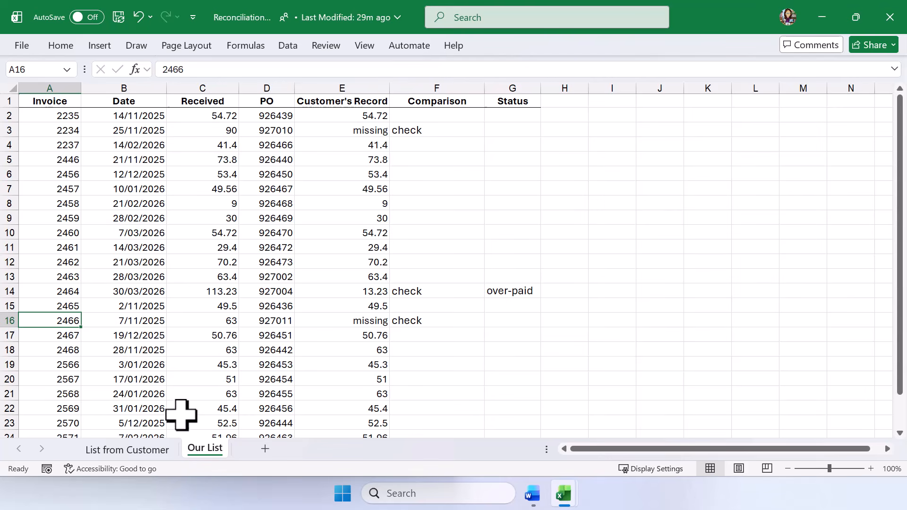
click(145, 452)
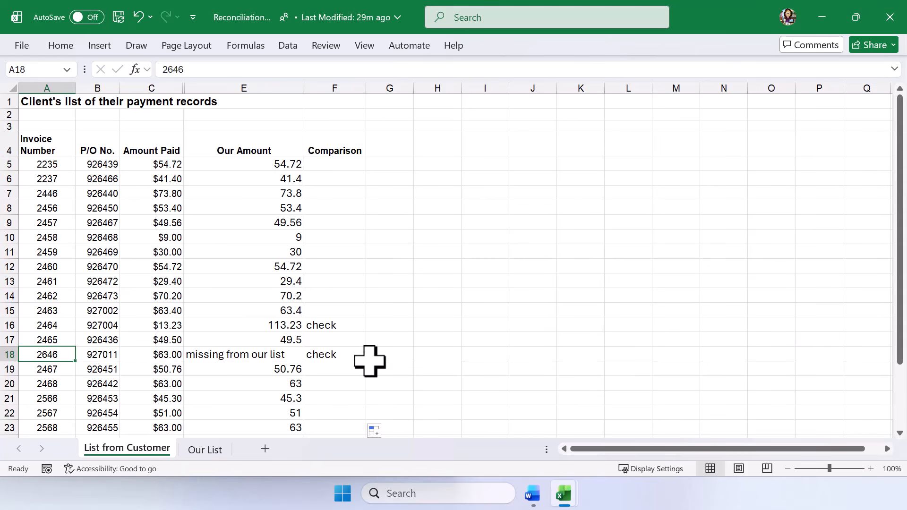
click(293, 325)
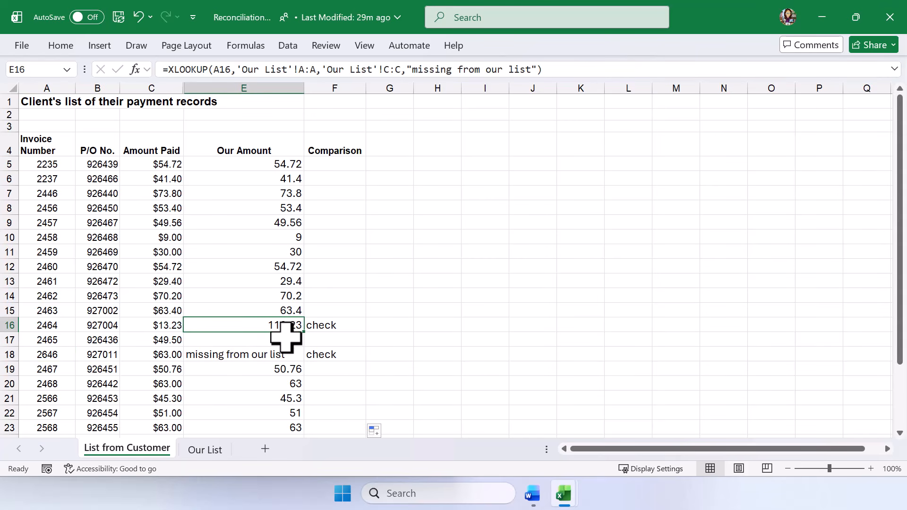
click(212, 449)
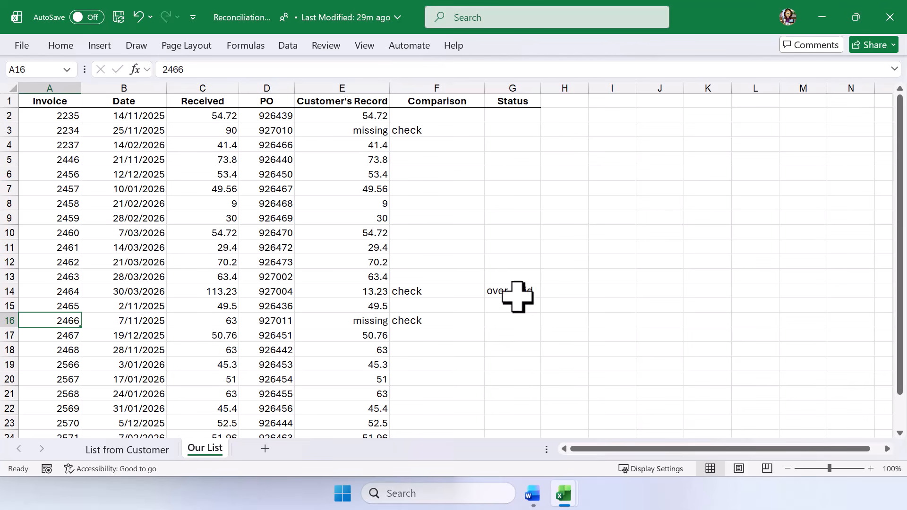
click(222, 294)
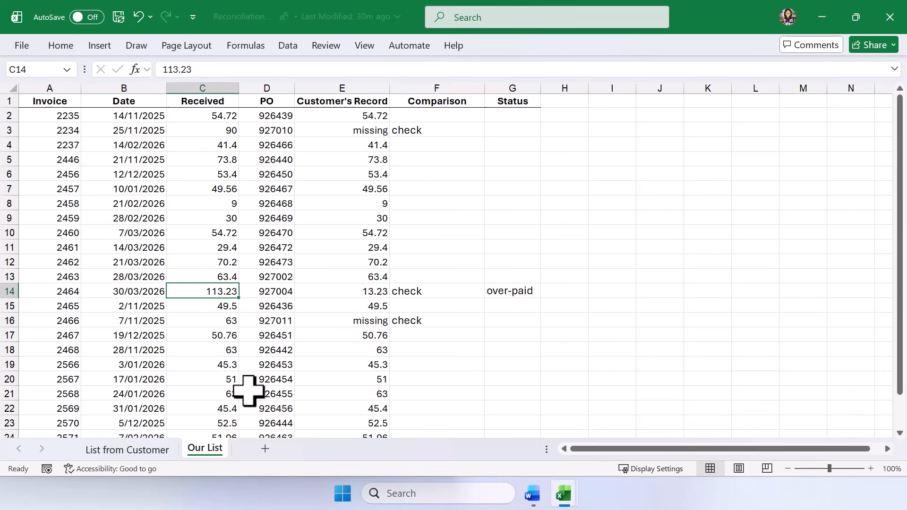
click(368, 291)
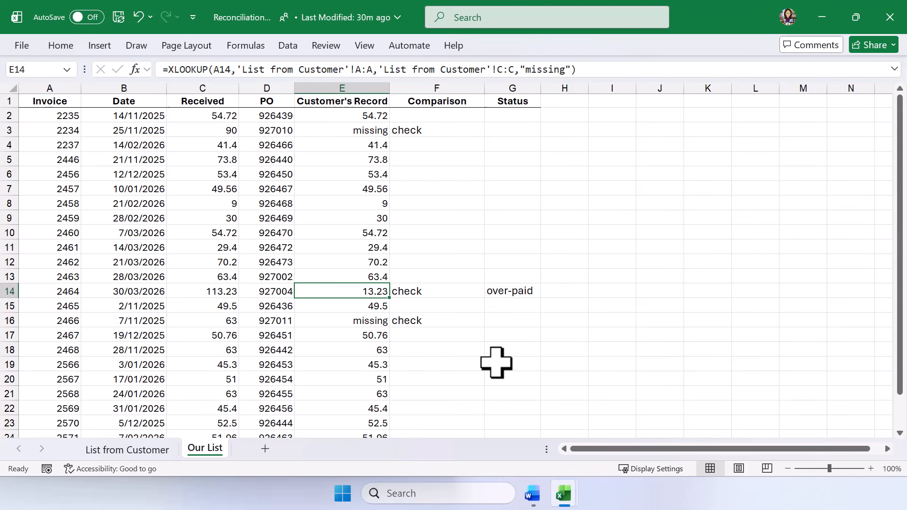